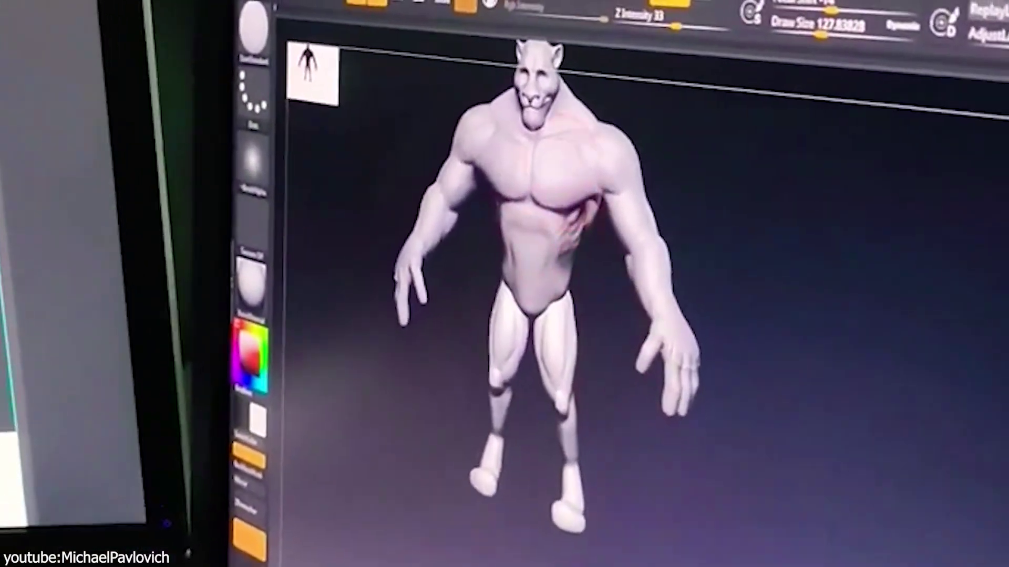
Zoom in on the gargoyle's head and chest
ctrl+right_drag(526, 315, 515, 232)
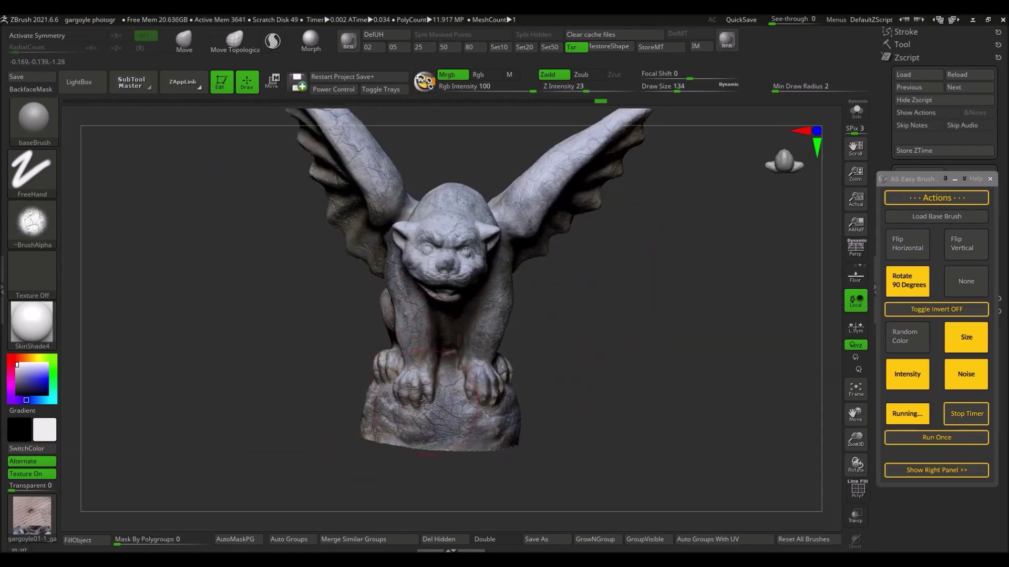
Turn the gargoyle so its face points left and switch the stroke back to Zadd
drag(670, 328, 640, 330)
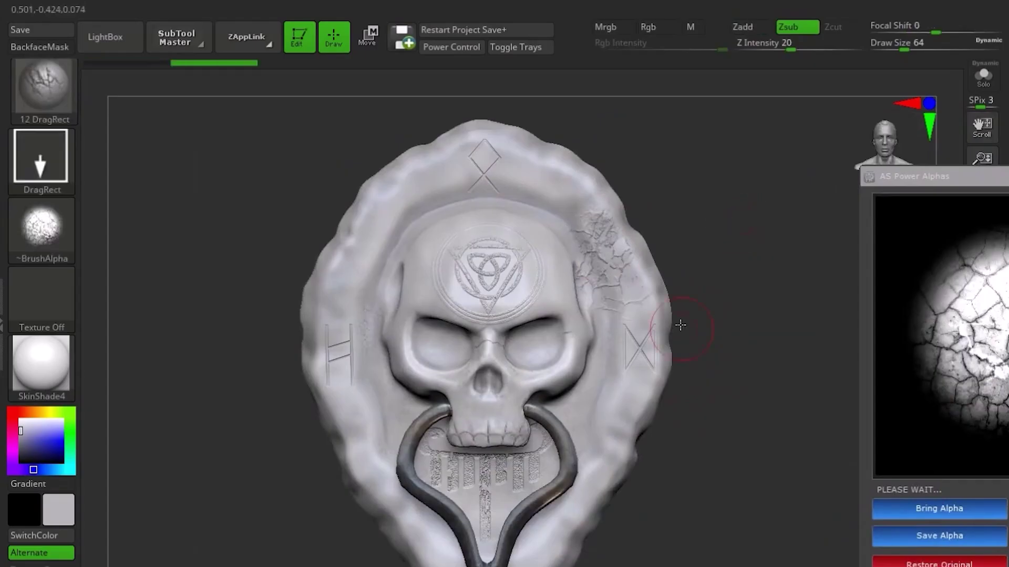
key(ctrl+z)
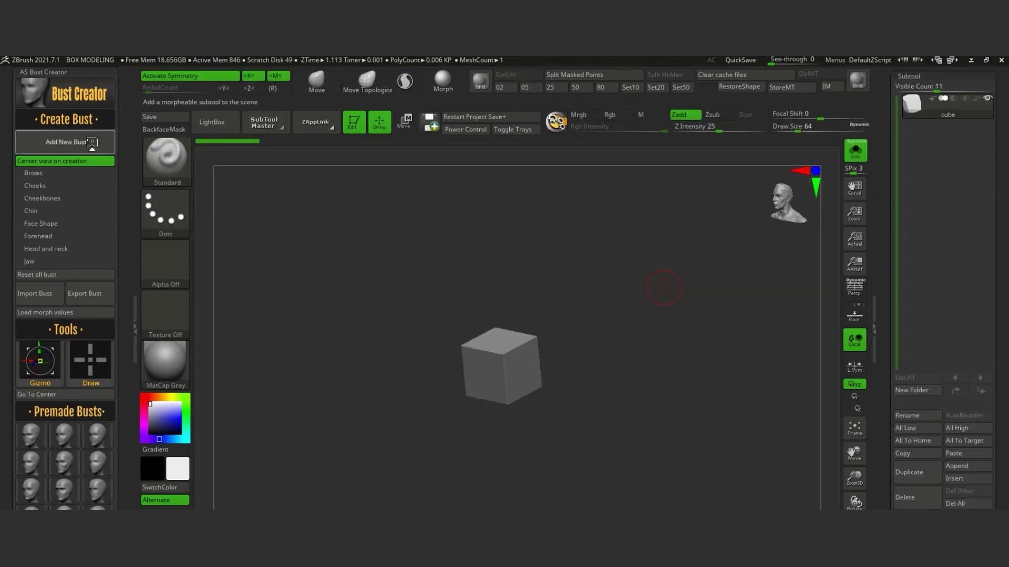
Add a new morphable bust head with the AS Bust Creator plugin and inspect it
click(92, 142)
click(36, 173)
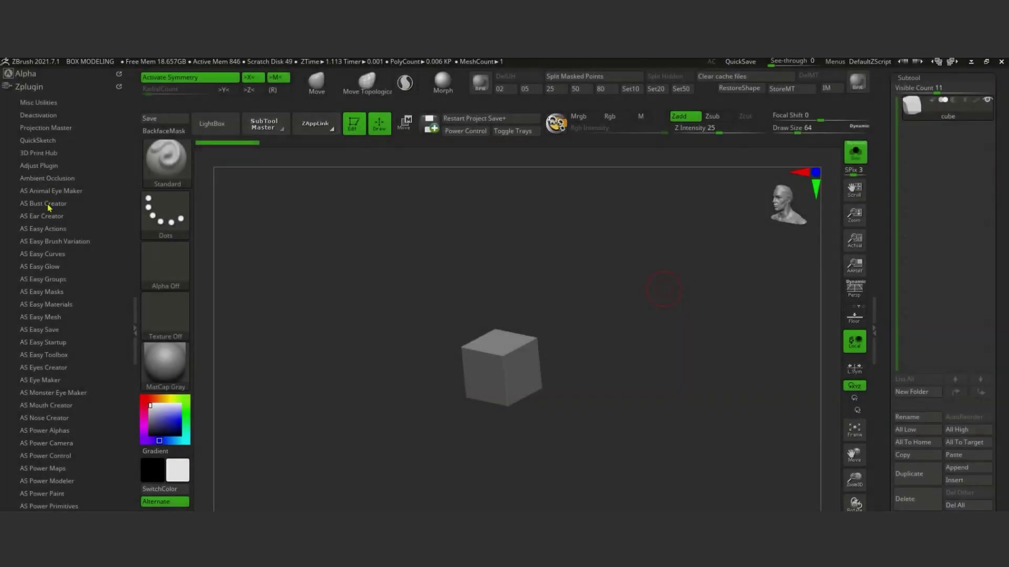
click(48, 204)
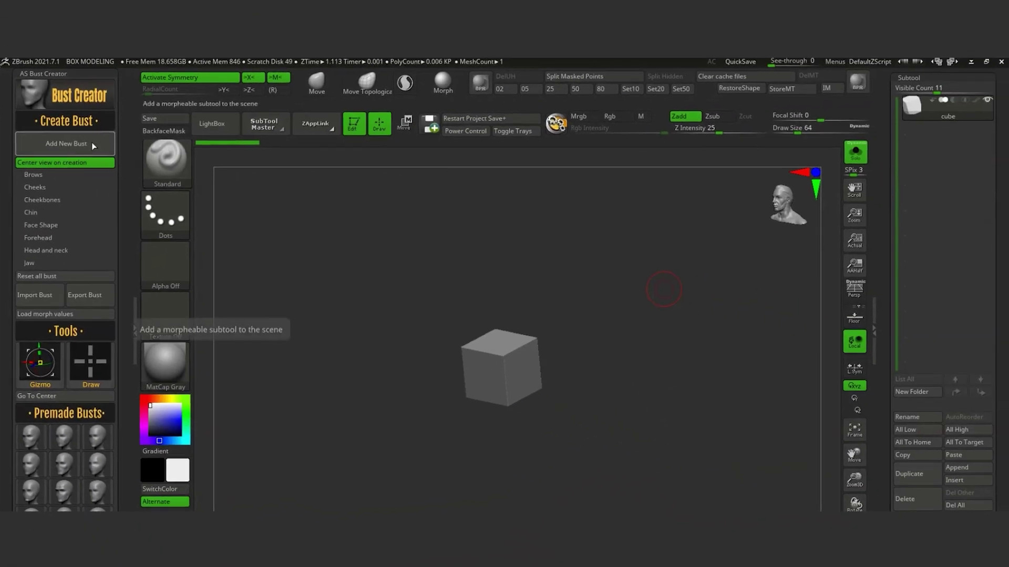
click(91, 143)
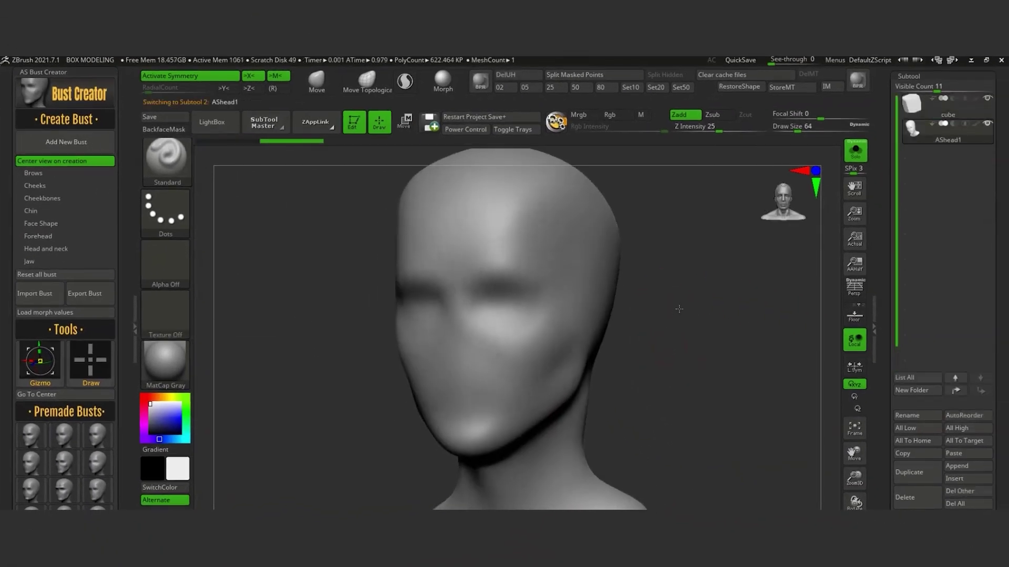
drag(666, 353, 660, 376)
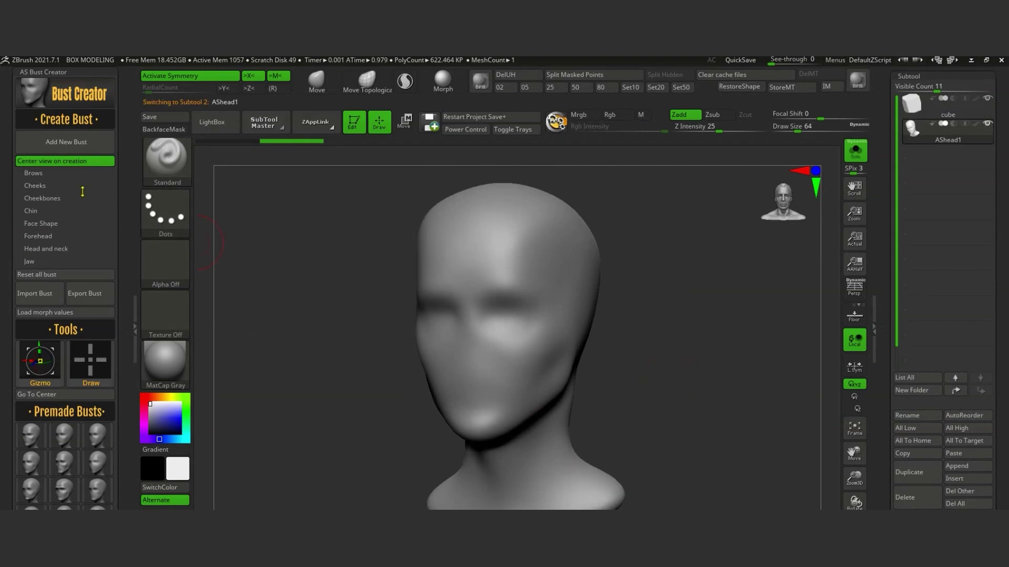
Set the brow morphs: angry brow 0, bone big brow 0.83783, and adjust b raise 1
click(32, 173)
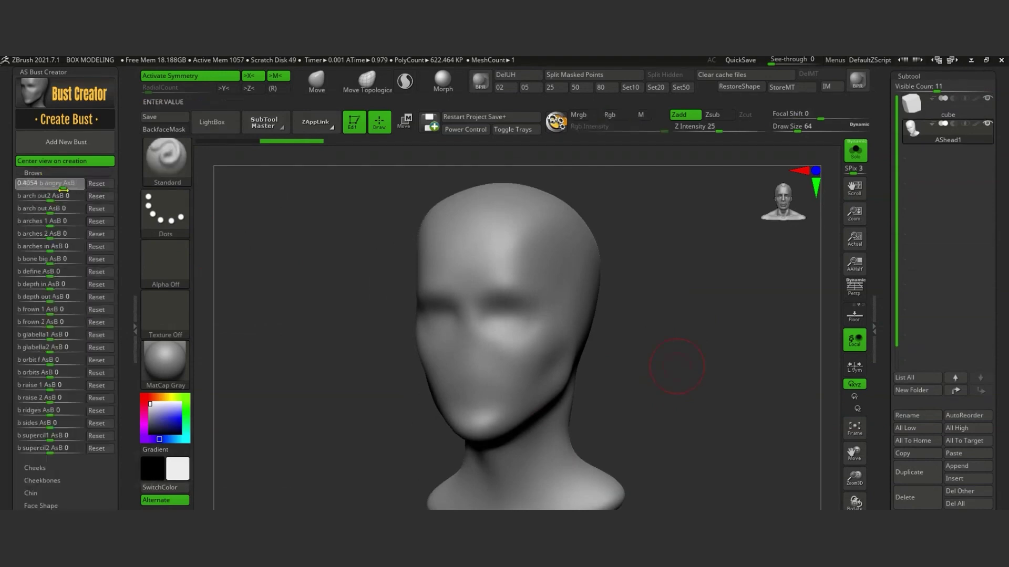
drag(77, 190, 50, 185)
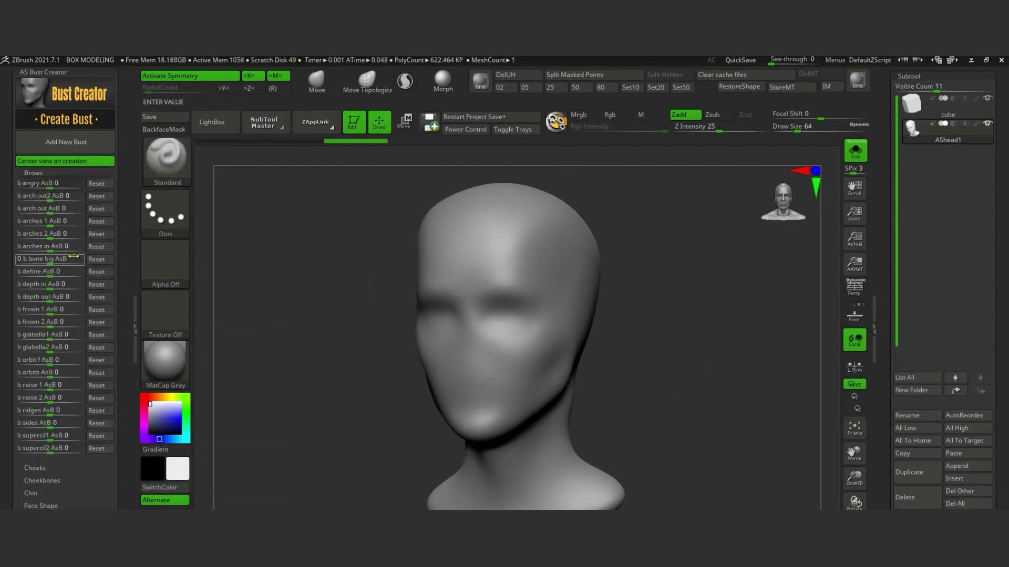
drag(62, 234, 68, 238)
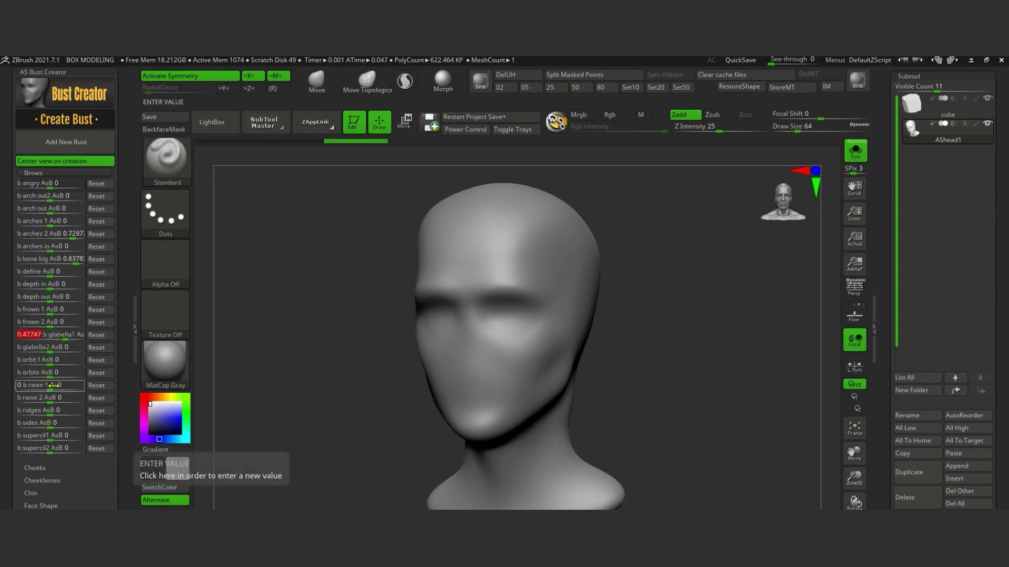
drag(54, 385, 62, 386)
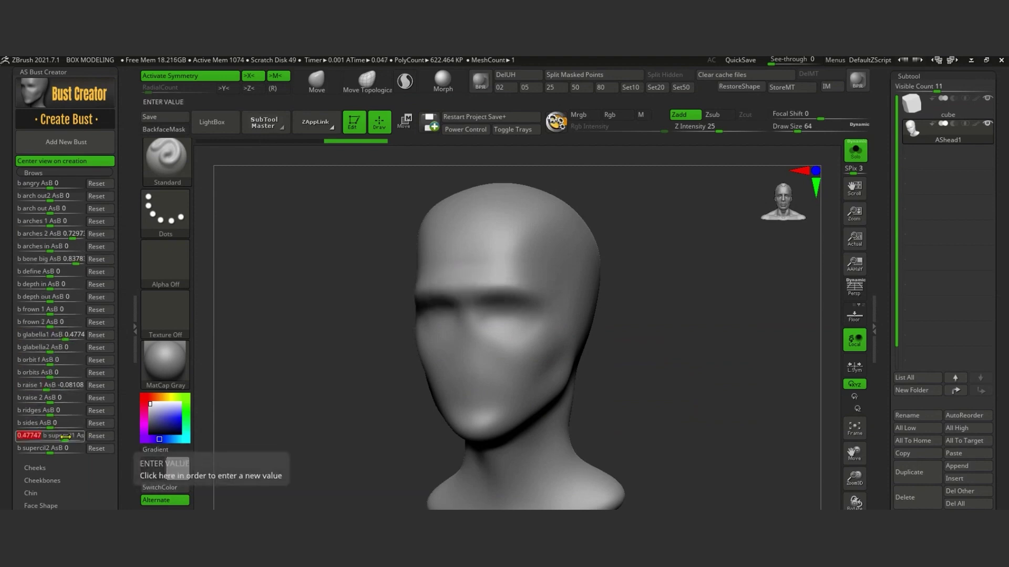
Review cheekbone and chin morphs, then add a premade bust subtool turned to face left
click(42, 481)
drag(126, 362, 126, 307)
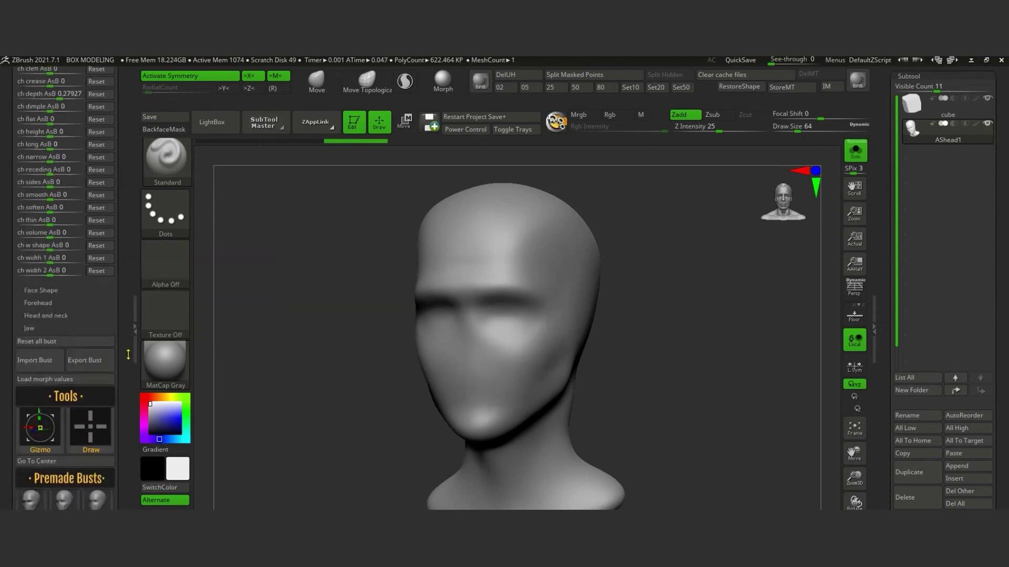
click(77, 290)
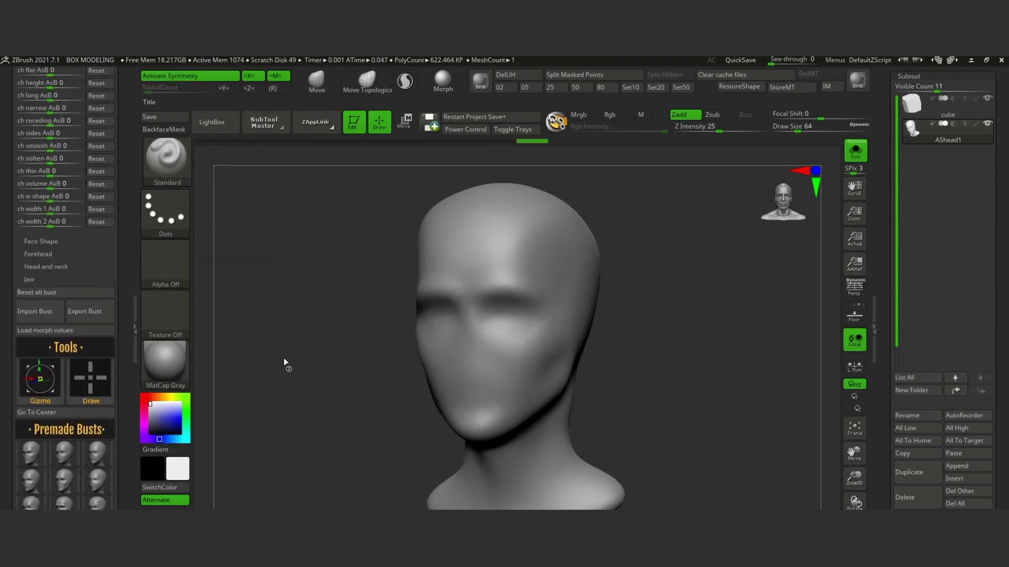
click(47, 339)
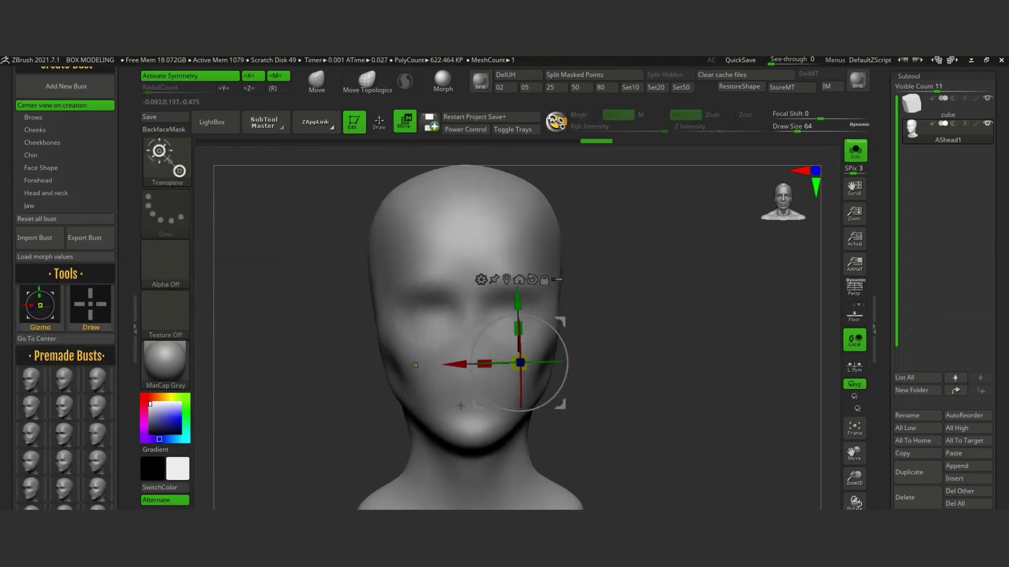
click(90, 305)
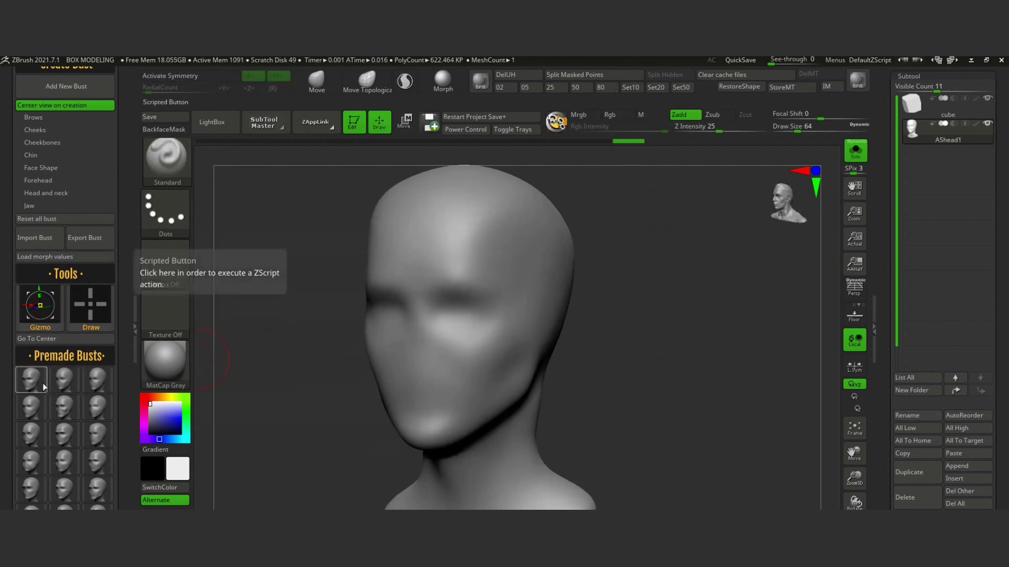
click(74, 383)
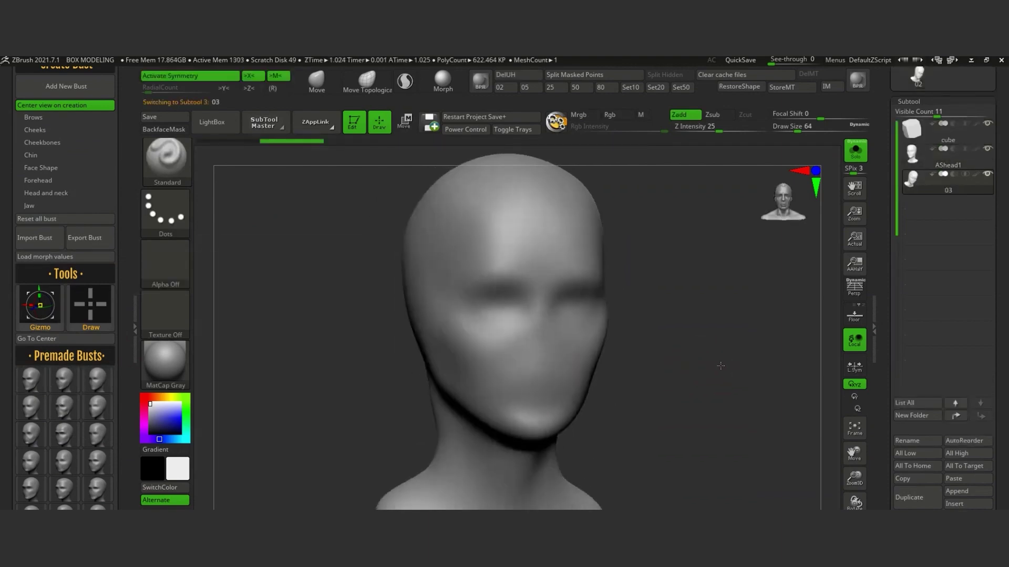
drag(720, 366, 692, 364)
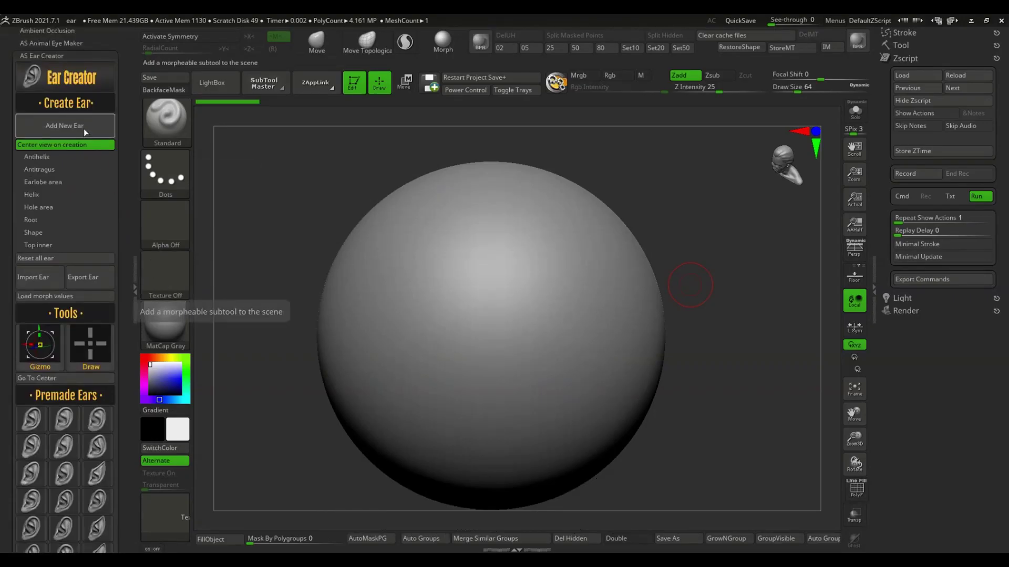
Add a new ear and move it to the other side of the face
click(84, 129)
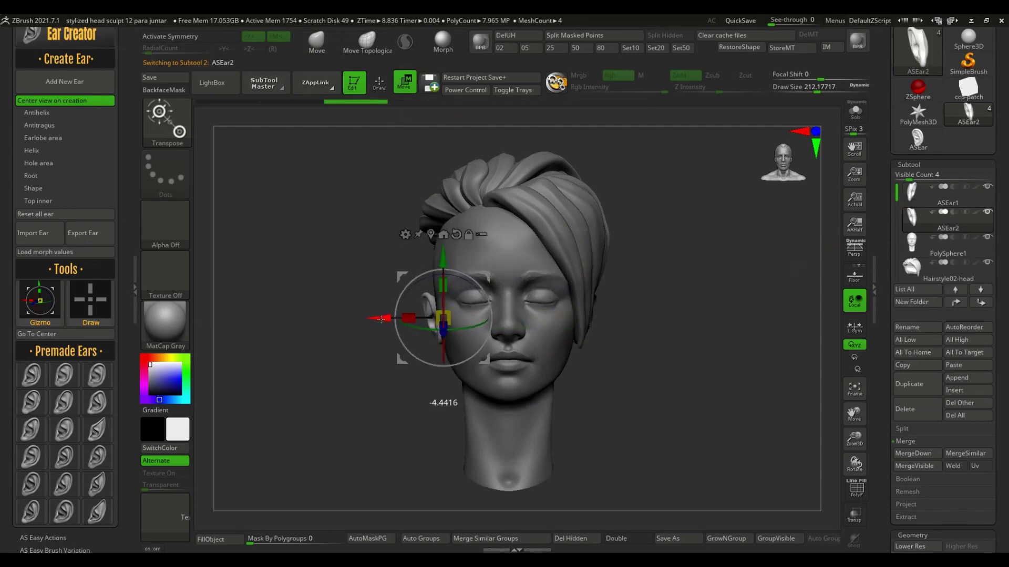
drag(359, 345, 747, 347)
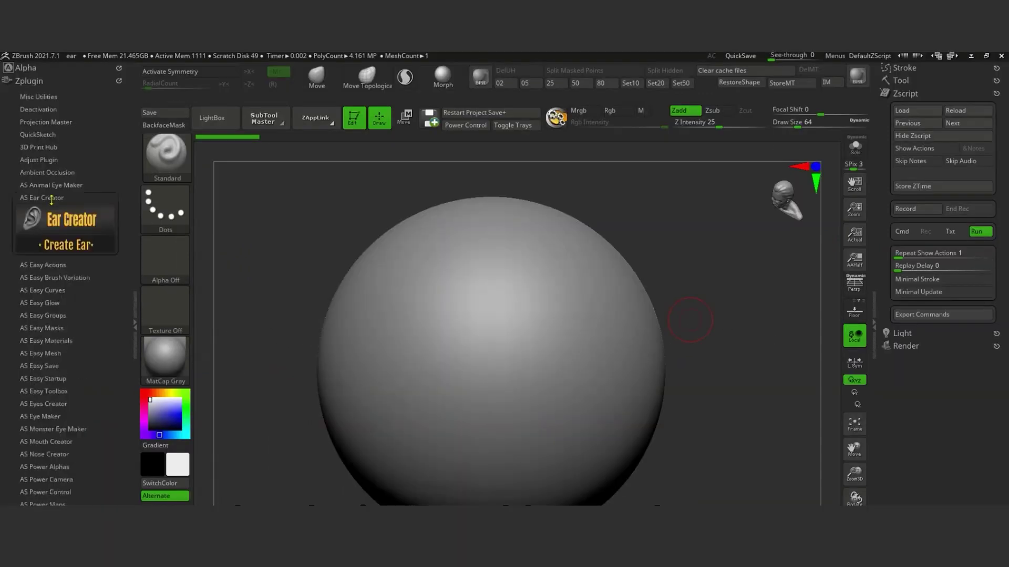
click(93, 224)
drag(126, 246, 130, 268)
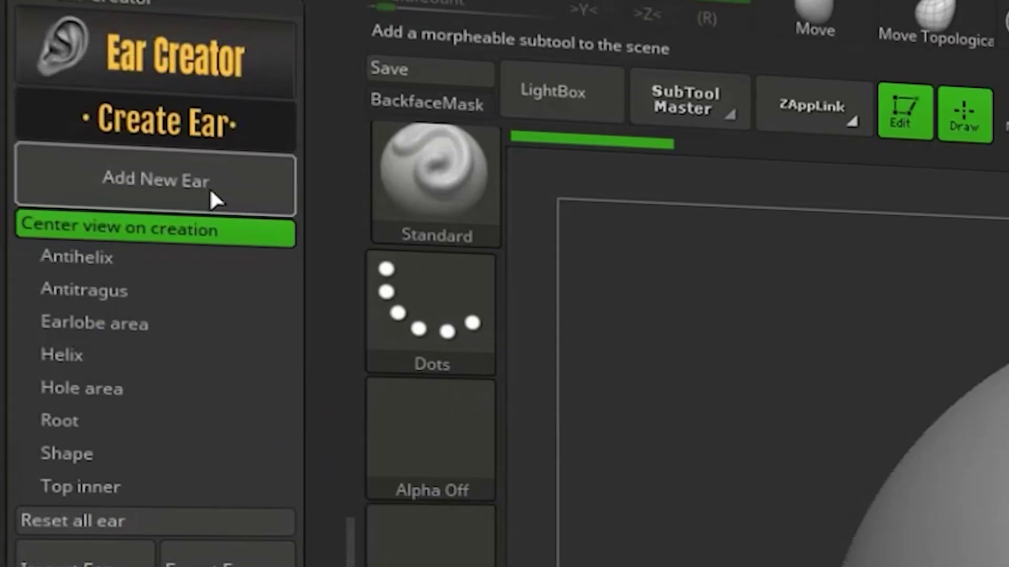
click(82, 165)
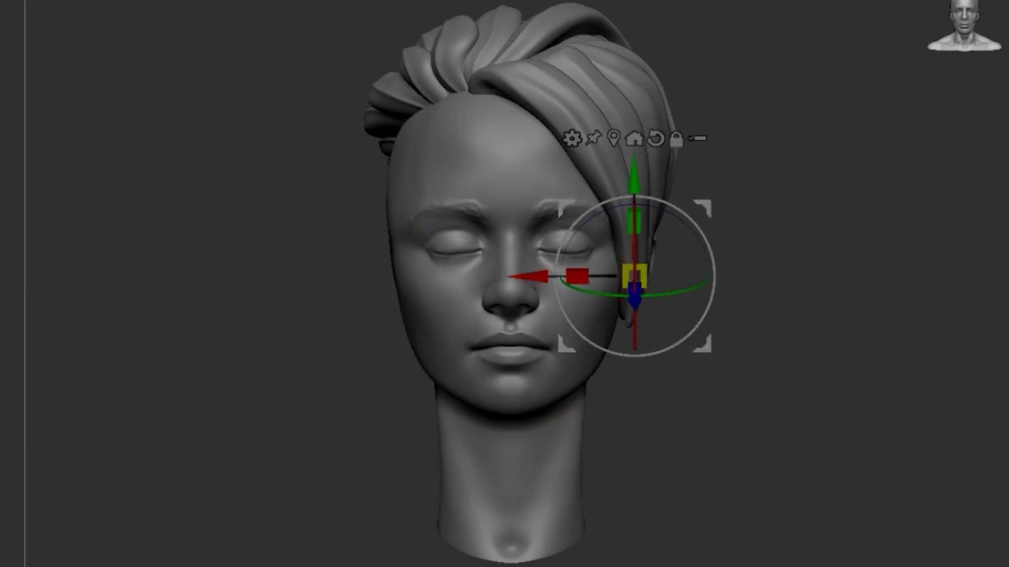
drag(535, 275, 949, 311)
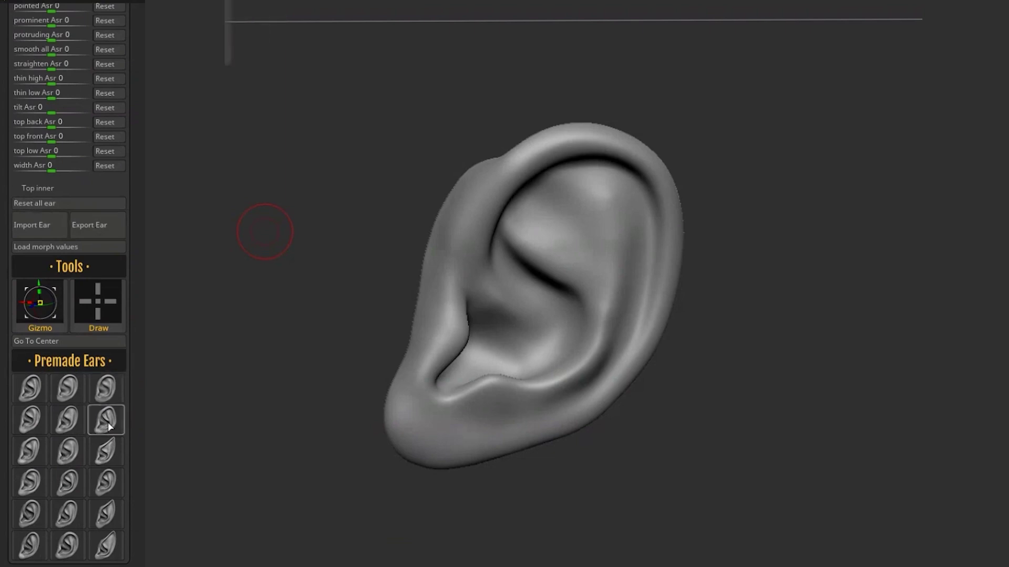
Apply a different premade ear shape and inspect it up close
click(67, 426)
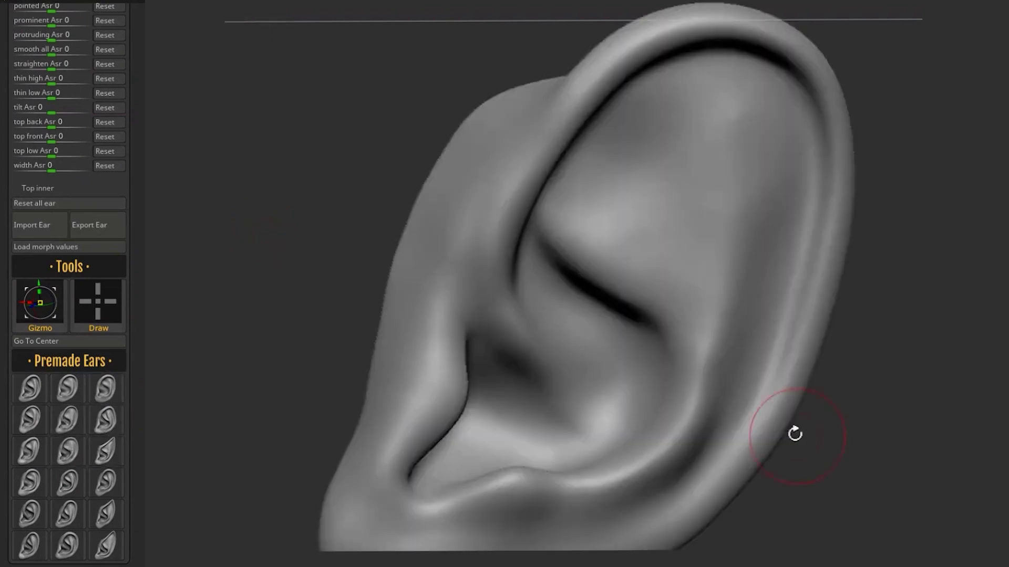
drag(795, 432, 632, 382)
scroll(131, 254, up, 5)
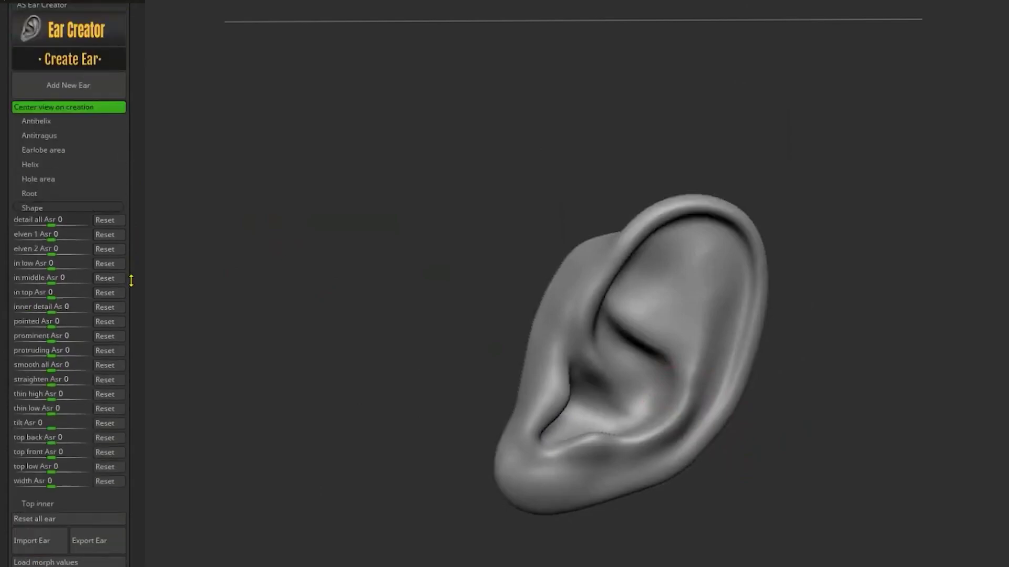
scroll(131, 279, down, 1)
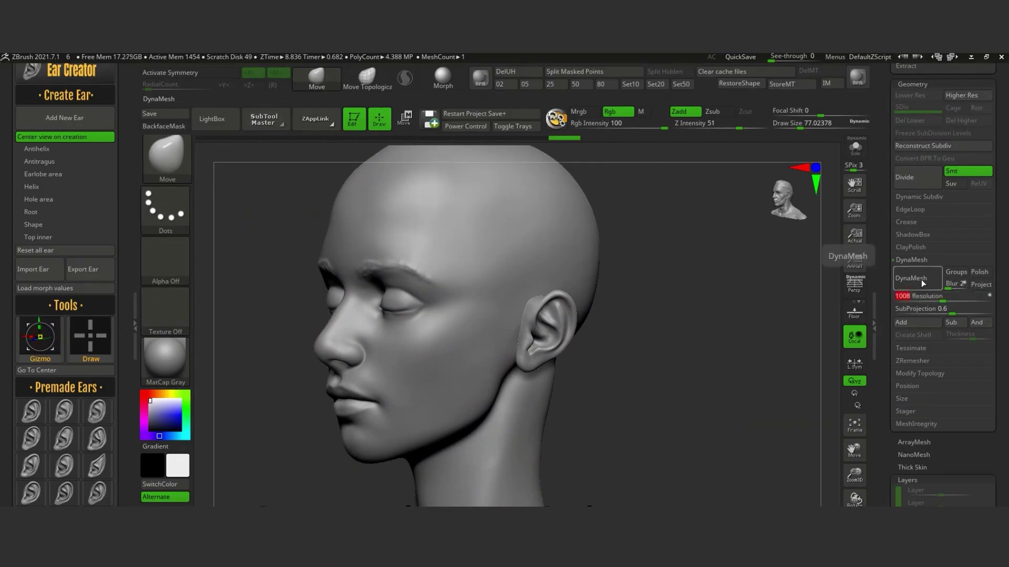
DynaMesh the head and check the ear detail from several angles
click(921, 279)
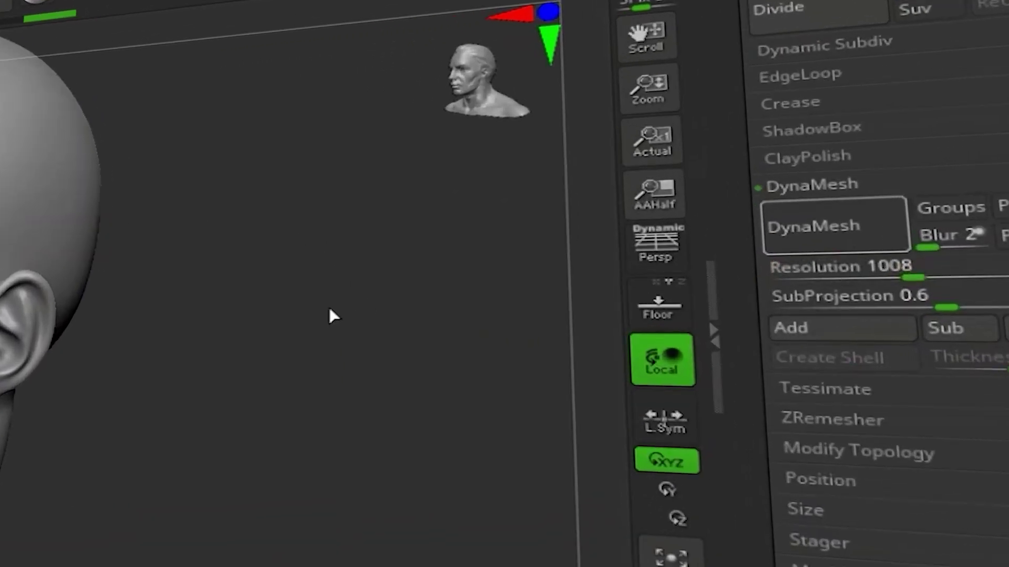
drag(329, 310, 187, 354)
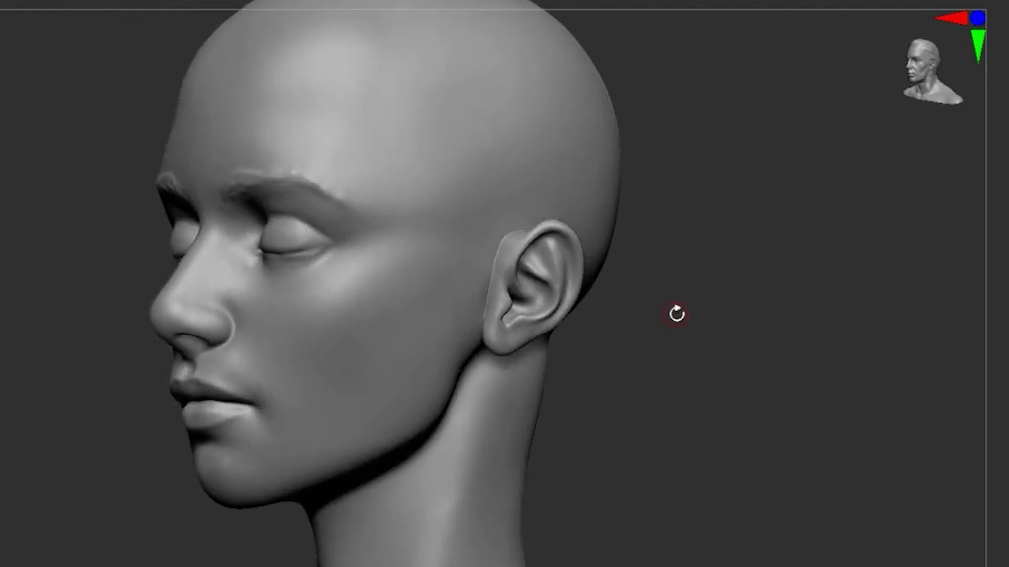
mouse_move(676, 313)
mouse_down()
mouse_move(368, 237)
mouse_move(313, 211)
mouse_move(269, 275)
mouse_up()
key(s)
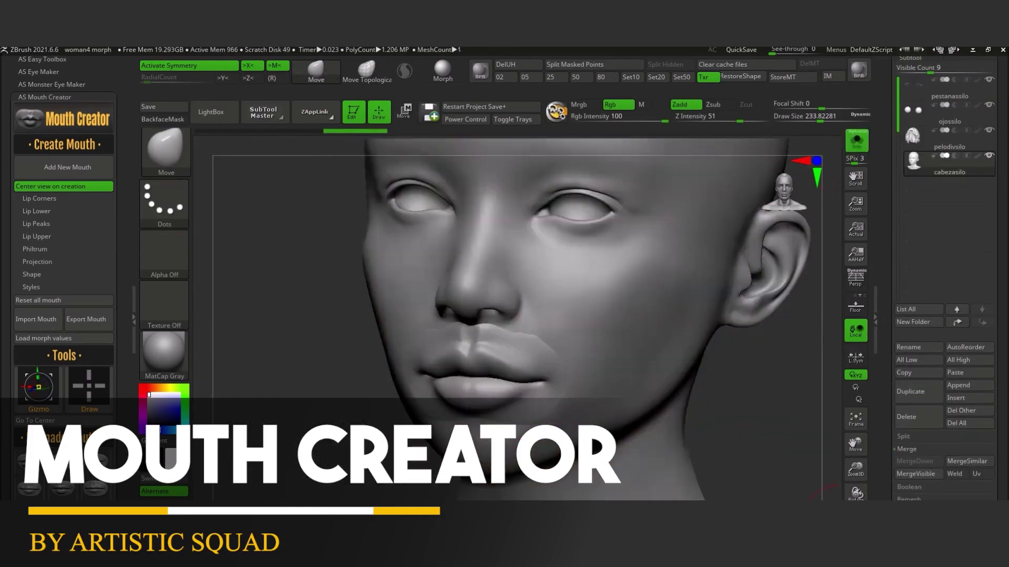
Raise the DynaMesh resolution to 616 and remesh the head
scroll(884, 290, down, 5)
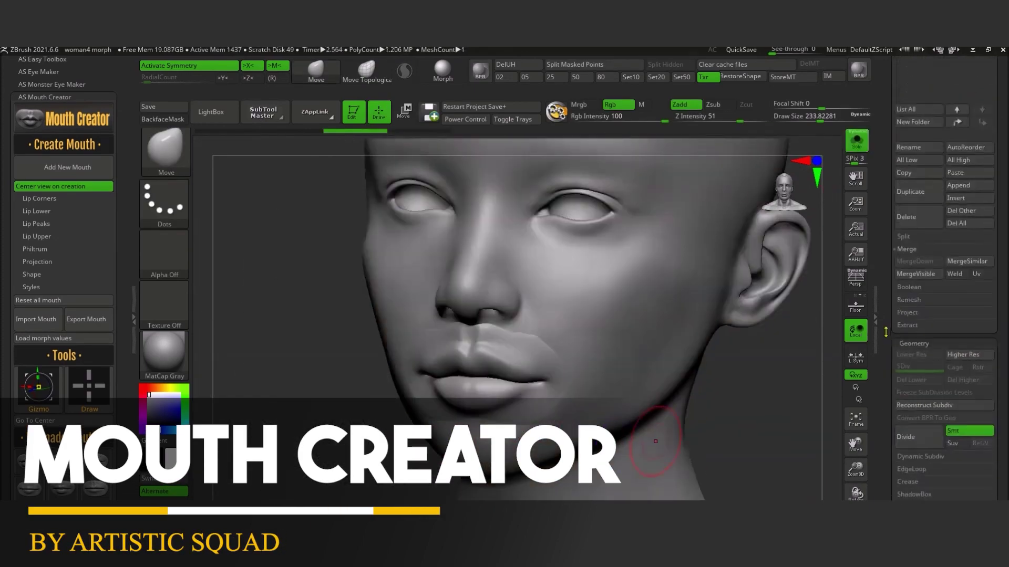
drag(933, 331, 935, 332)
click(918, 310)
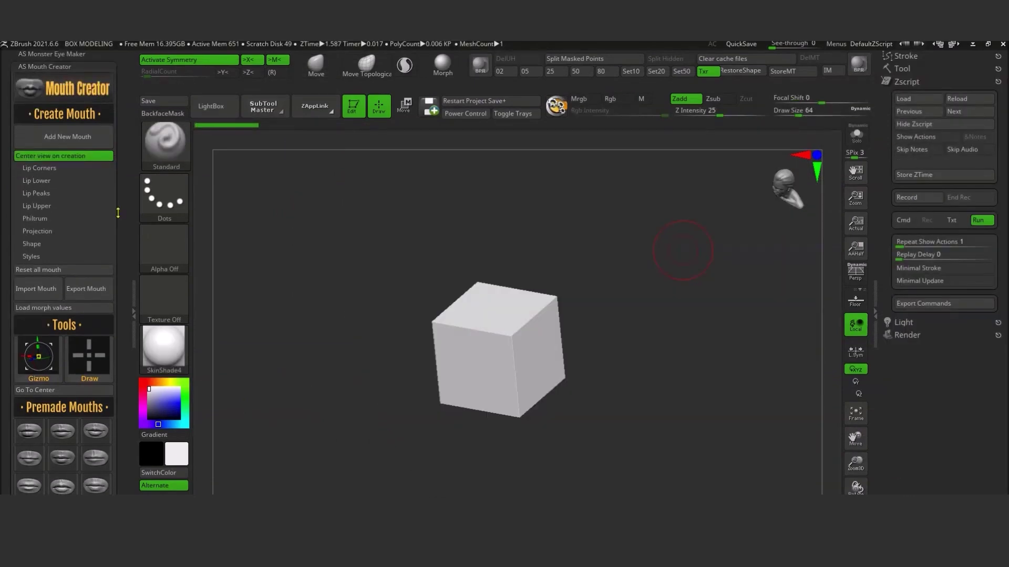
Add a new mouth mesh and give it the MatCap Gray material
click(93, 138)
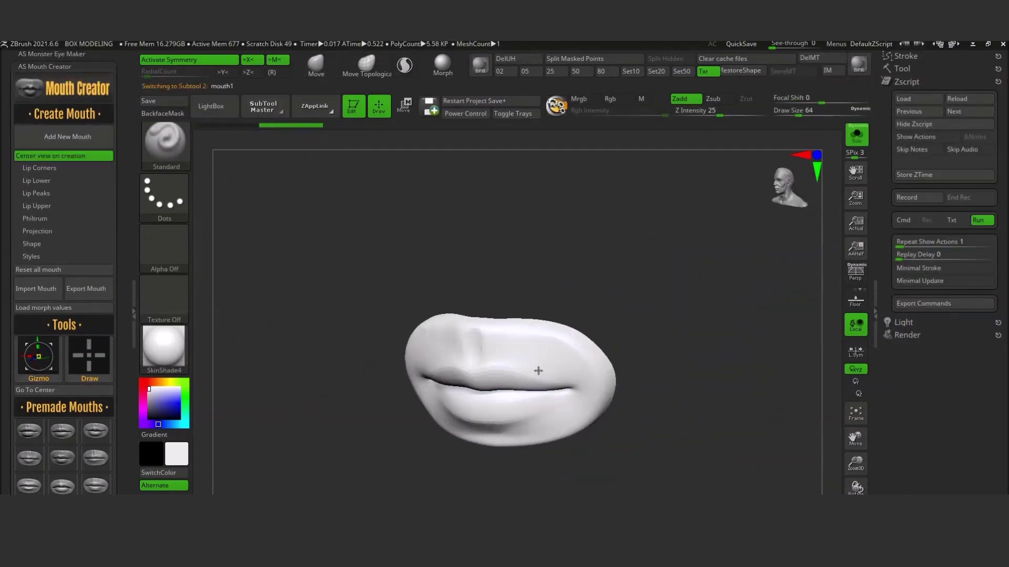
click(167, 351)
click(729, 392)
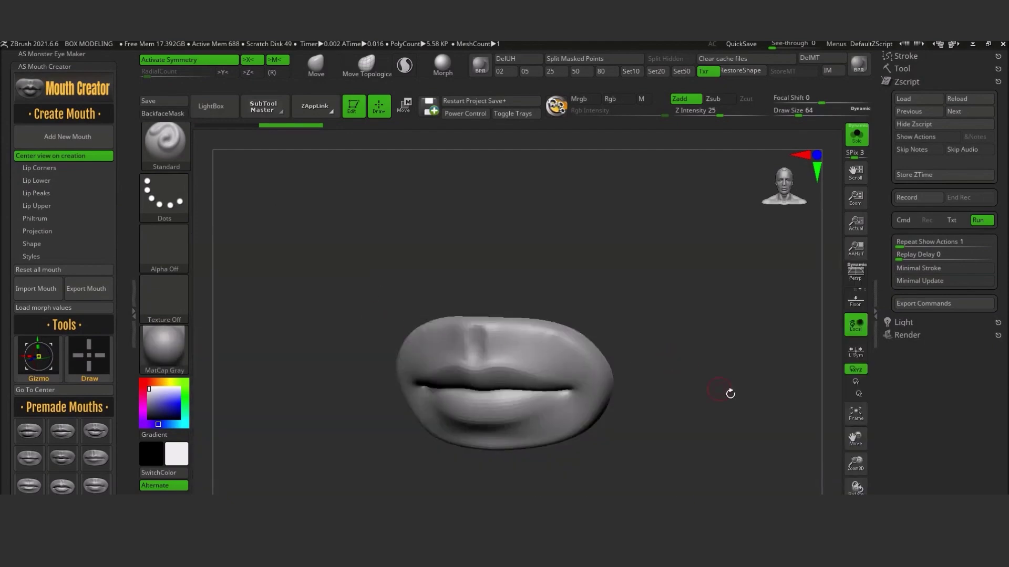
drag(729, 391, 700, 378)
click(902, 69)
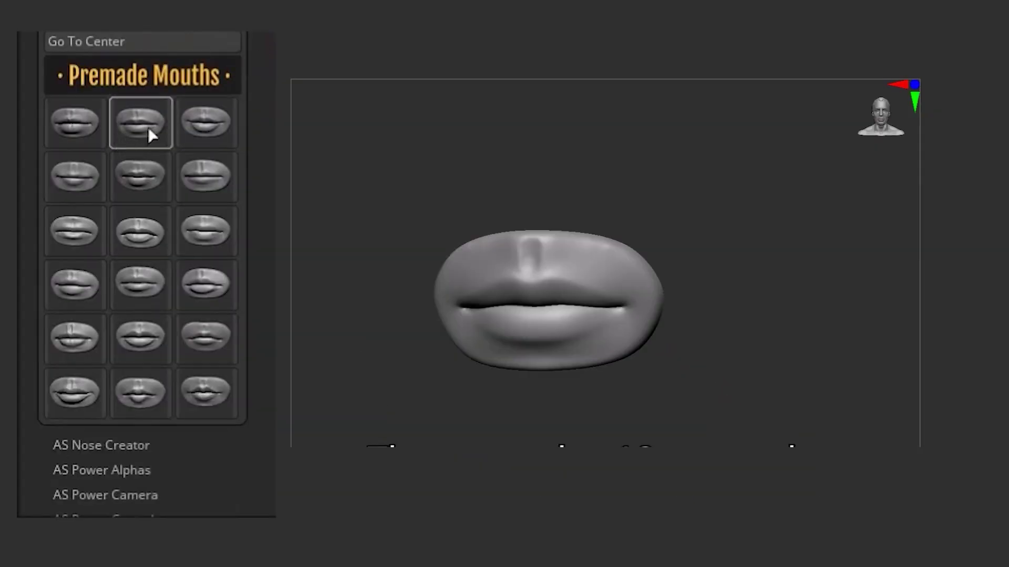
Swap in a premade mouth, raise center height and set the heart morph to -0.26126
click(206, 393)
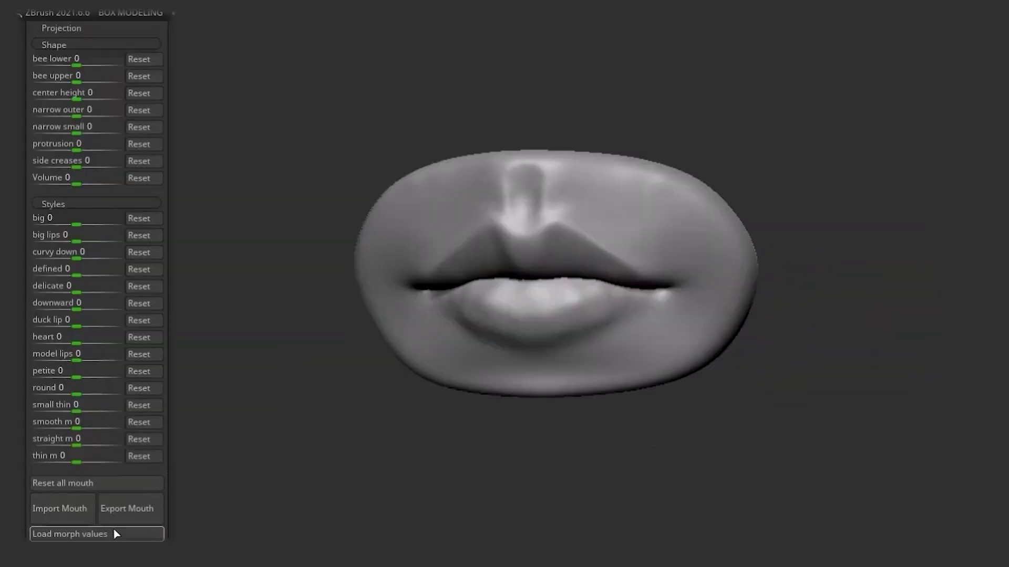
click(118, 535)
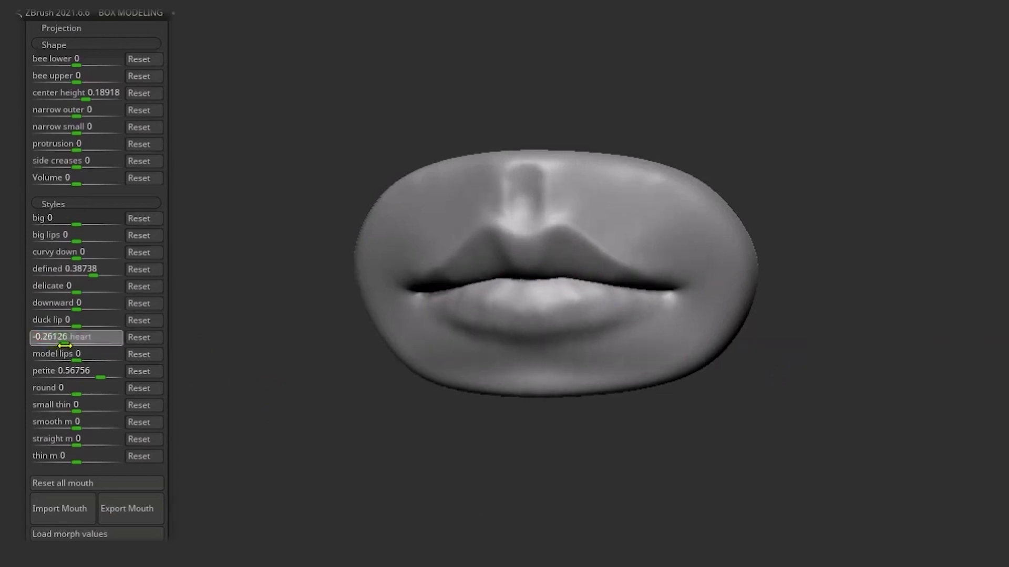
drag(108, 345, 110, 344)
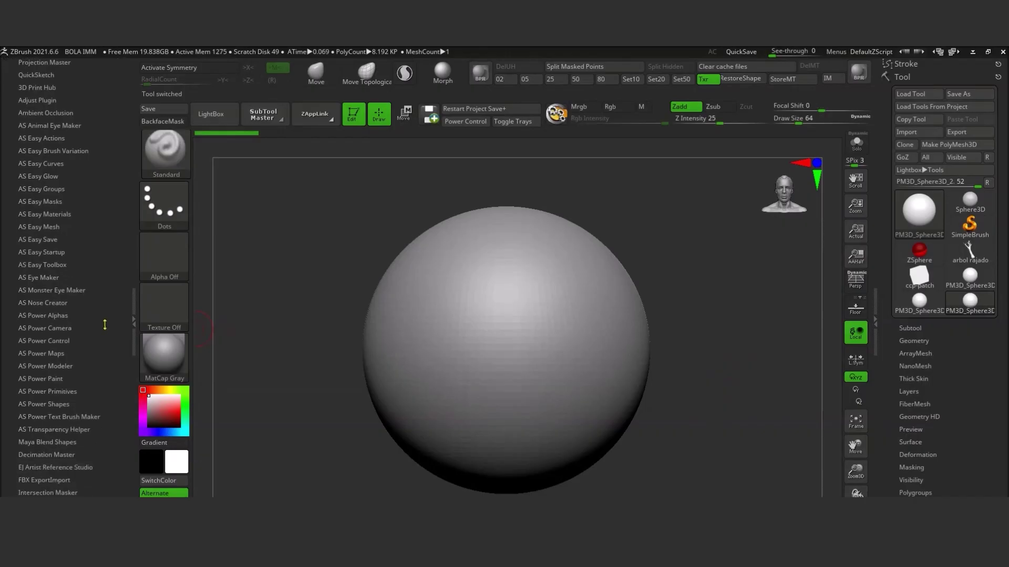
Replace the sphere with a new nose and try two different premade nose shapes
drag(100, 326, 86, 179)
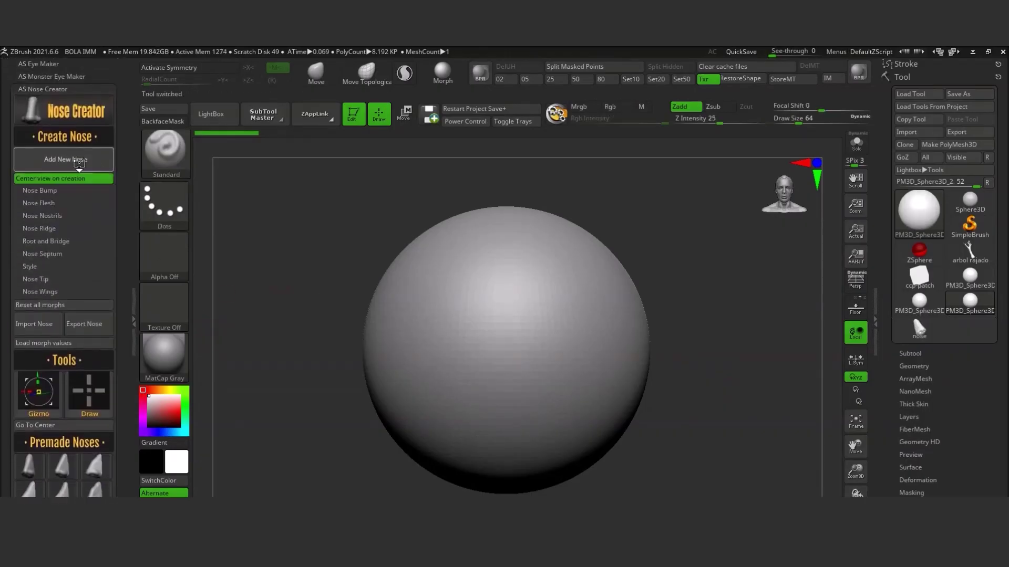
click(79, 160)
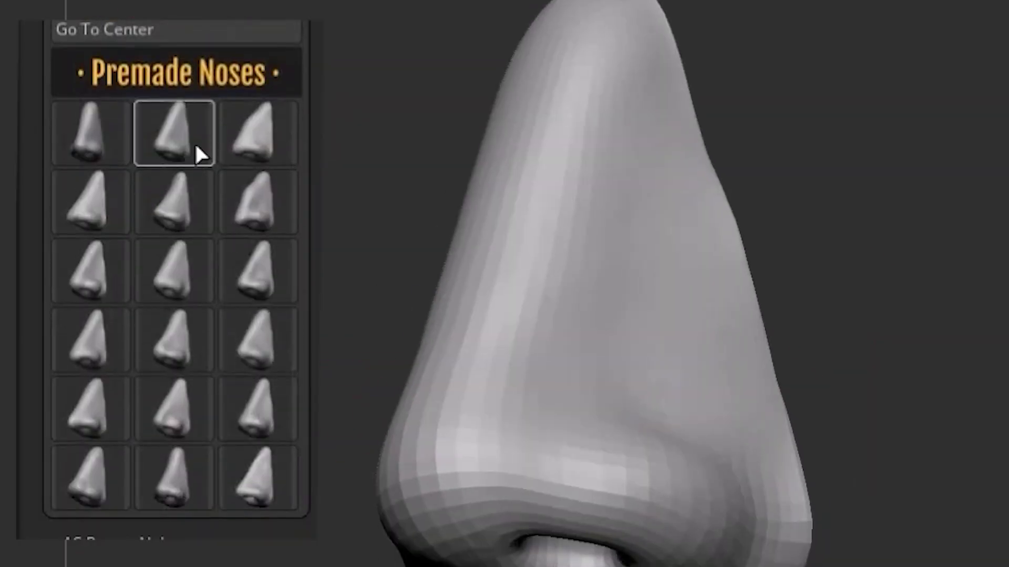
click(94, 202)
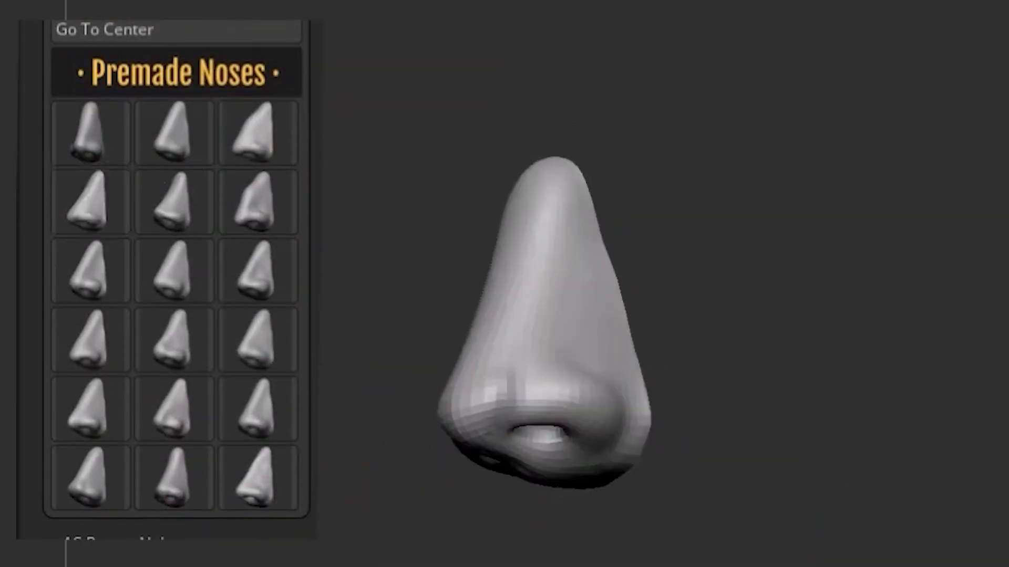
click(254, 277)
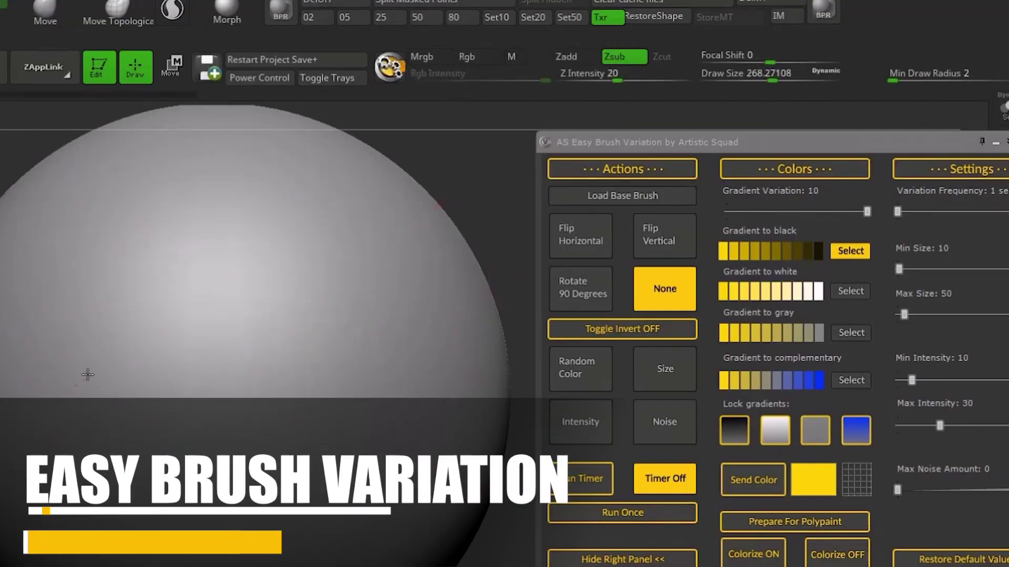
Stamp crack textures across the sphere, rotating each stamp by 90 degrees
mouse_move(85, 371)
mouse_down()
mouse_move(115, 361)
mouse_move(238, 363)
mouse_up()
click(587, 299)
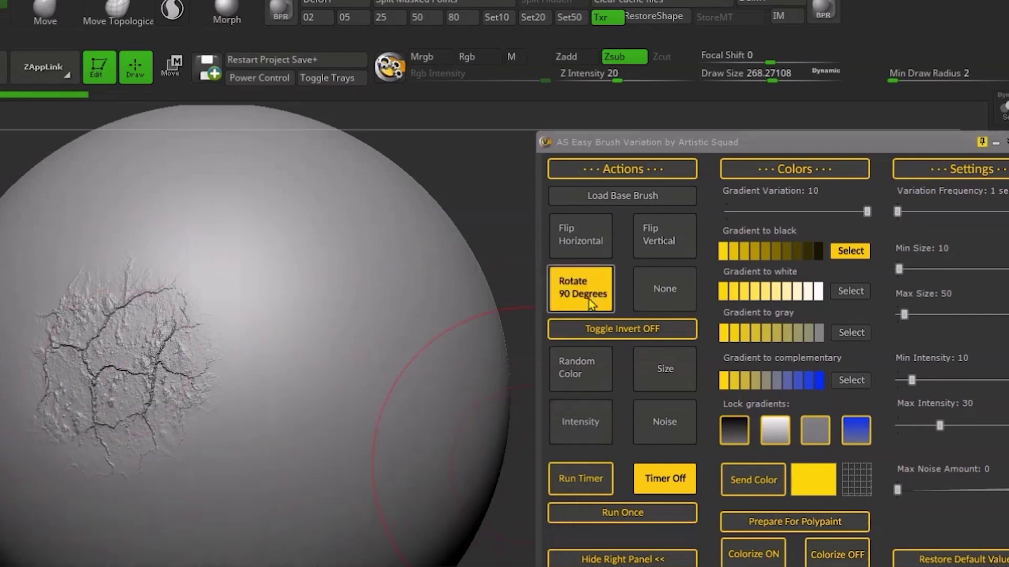
drag(264, 324, 286, 344)
drag(352, 268, 362, 260)
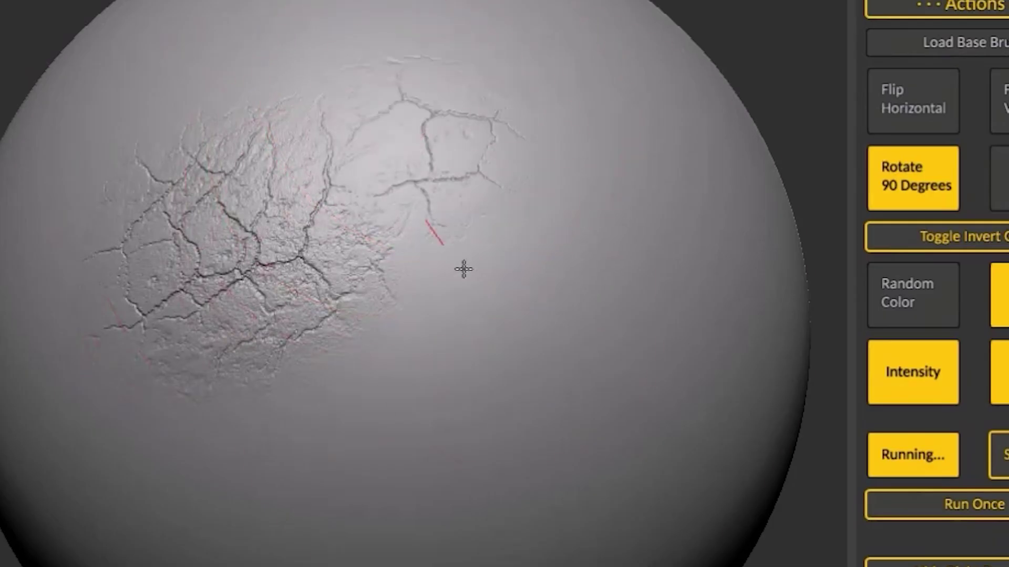
mouse_move(272, 351)
mouse_down()
mouse_move(258, 483)
mouse_move(75, 468)
mouse_move(86, 217)
mouse_up()
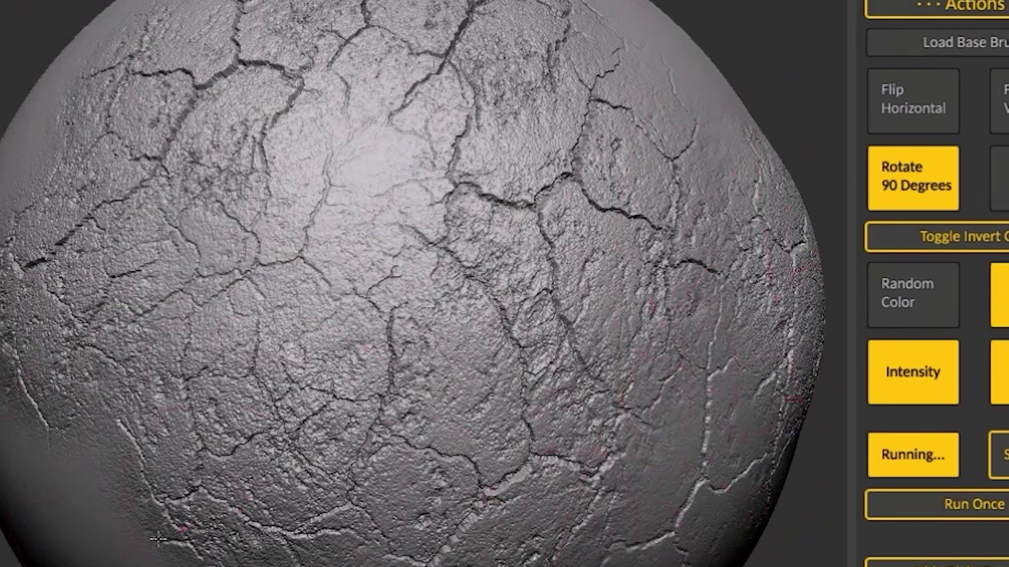
drag(327, 214, 330, 182)
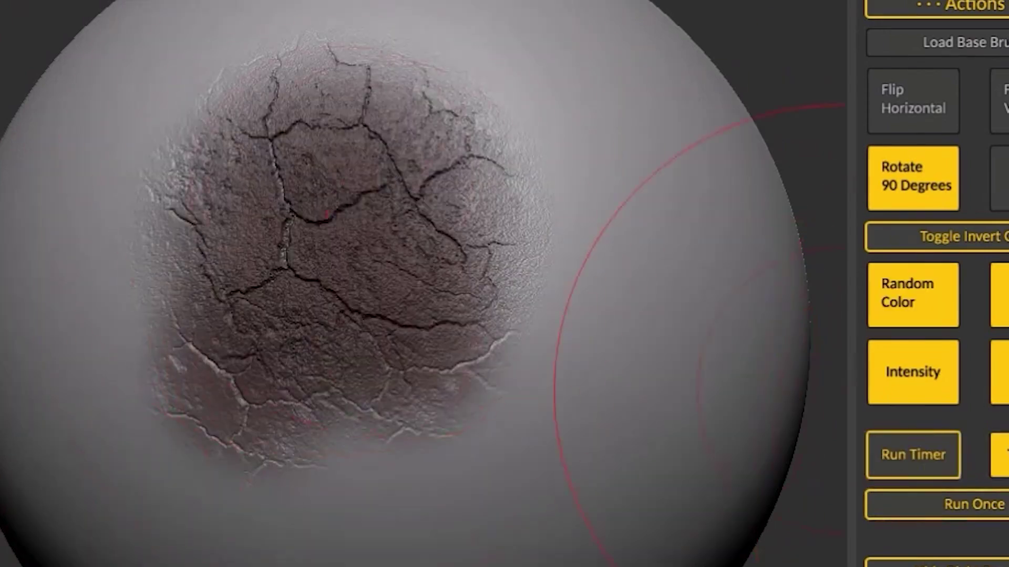
drag(811, 292, 766, 394)
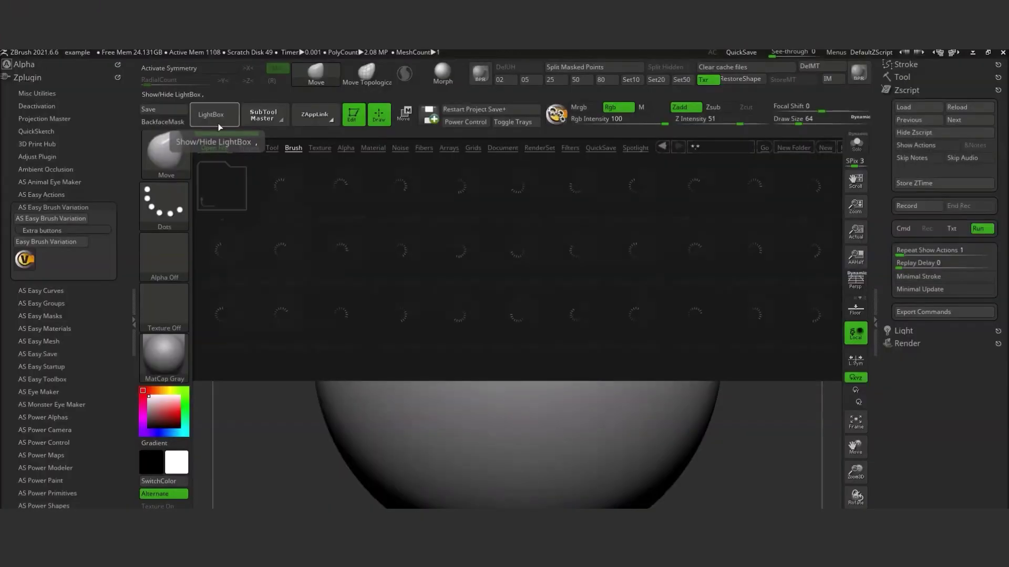
Load the DragRect 07 brush, open Easy Brush Variation, and stamp cracks on the upper sphere
double_click(340, 250)
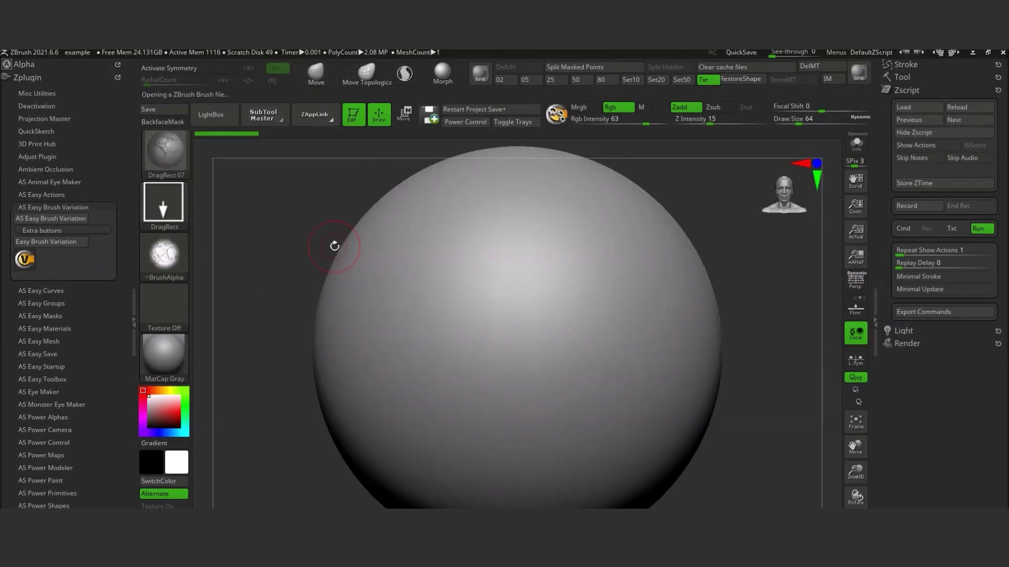
click(24, 259)
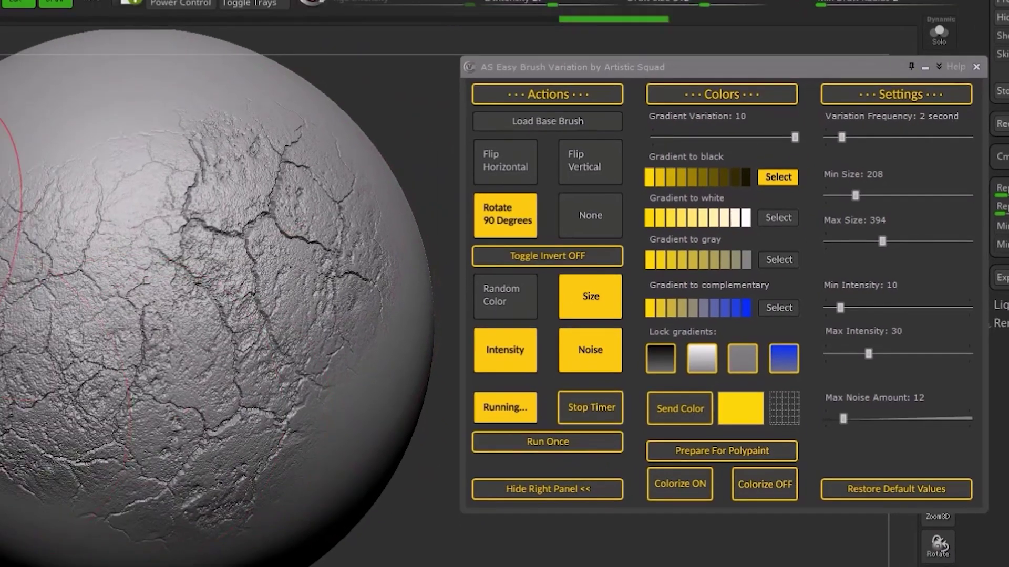
mouse_move(8, 195)
mouse_down()
mouse_move(79, 121)
mouse_move(187, 84)
mouse_up()
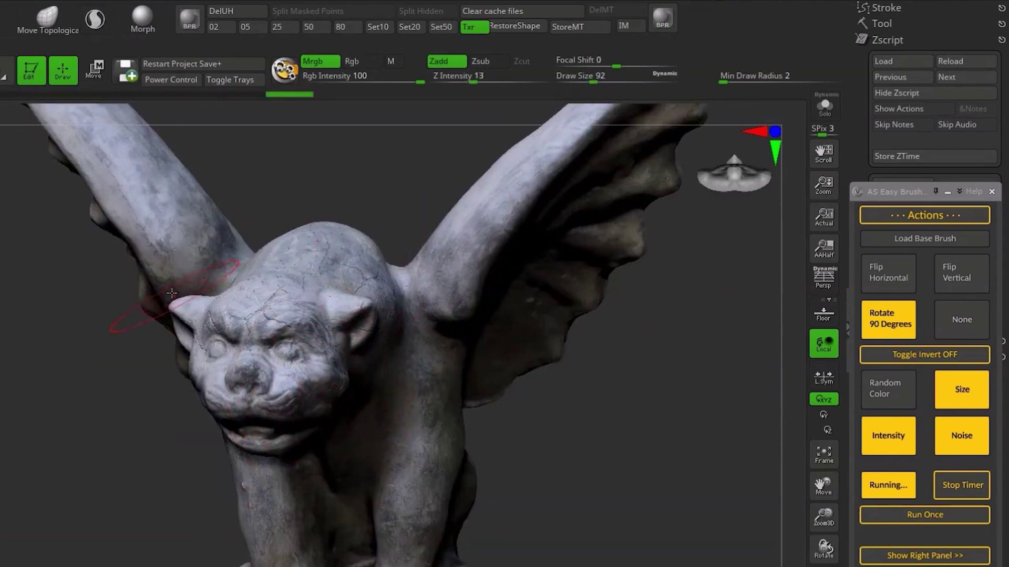
Randomize the brush once and sculpt varied crack detail on the sphere and gargoyle wing
mouse_move(436, 337)
right_down()
mouse_move(336, 386)
mouse_move(367, 464)
mouse_move(509, 234)
mouse_move(543, 501)
mouse_move(511, 403)
mouse_move(236, 168)
right_up()
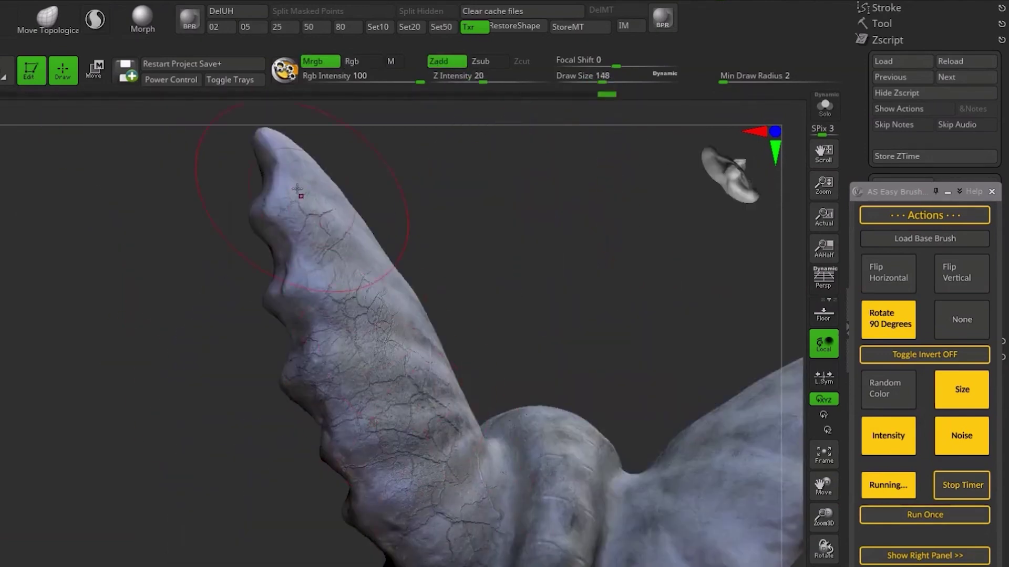
right_drag(520, 462, 140, 474)
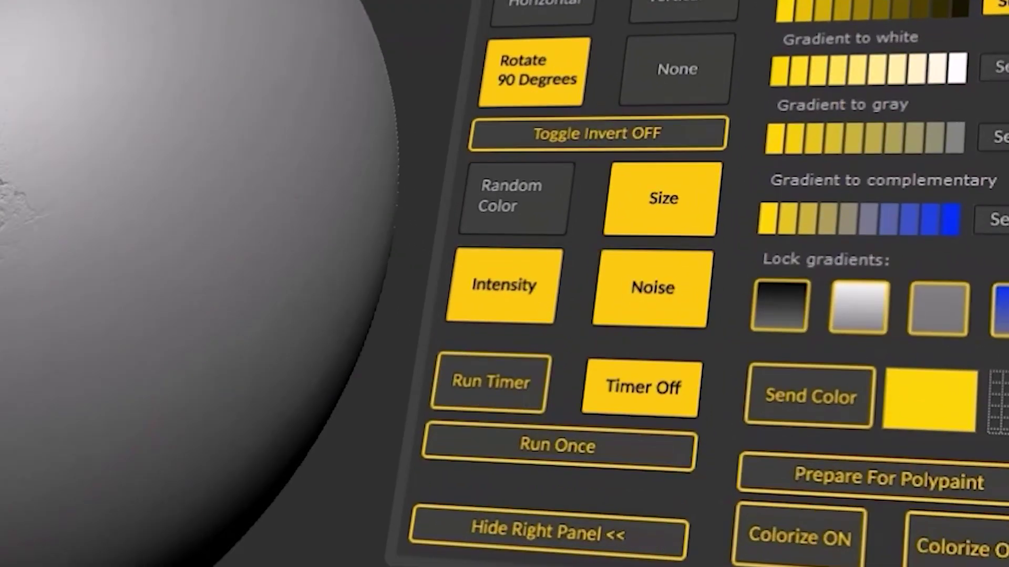
click(534, 444)
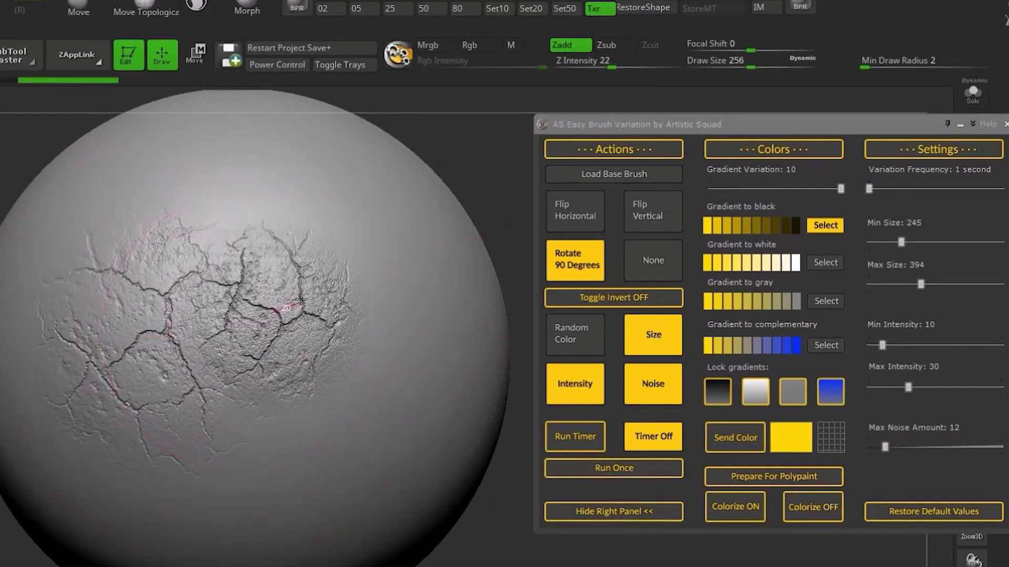
drag(278, 272, 382, 248)
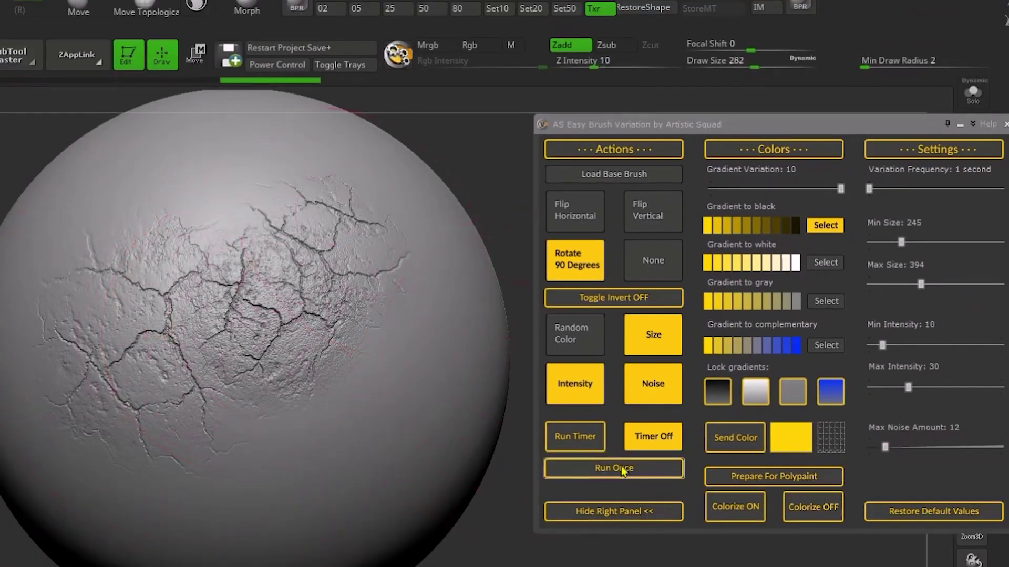
drag(282, 437, 348, 435)
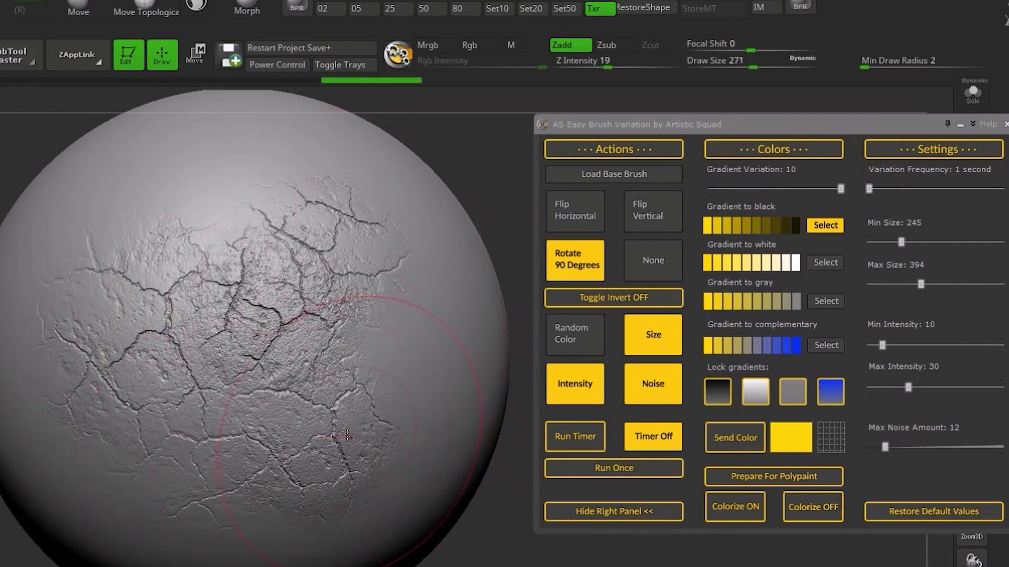
drag(478, 407, 407, 345)
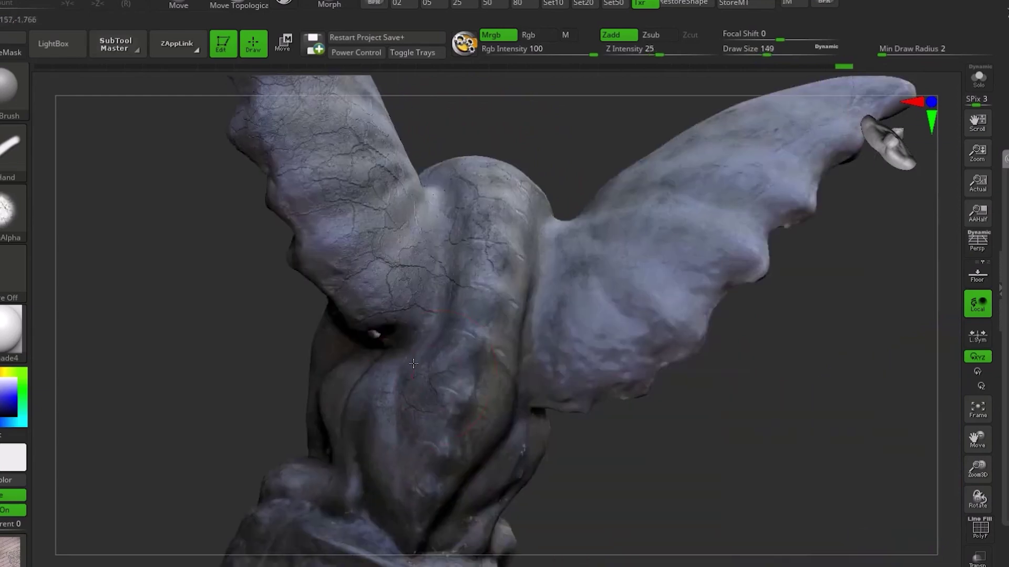
drag(490, 356, 488, 320)
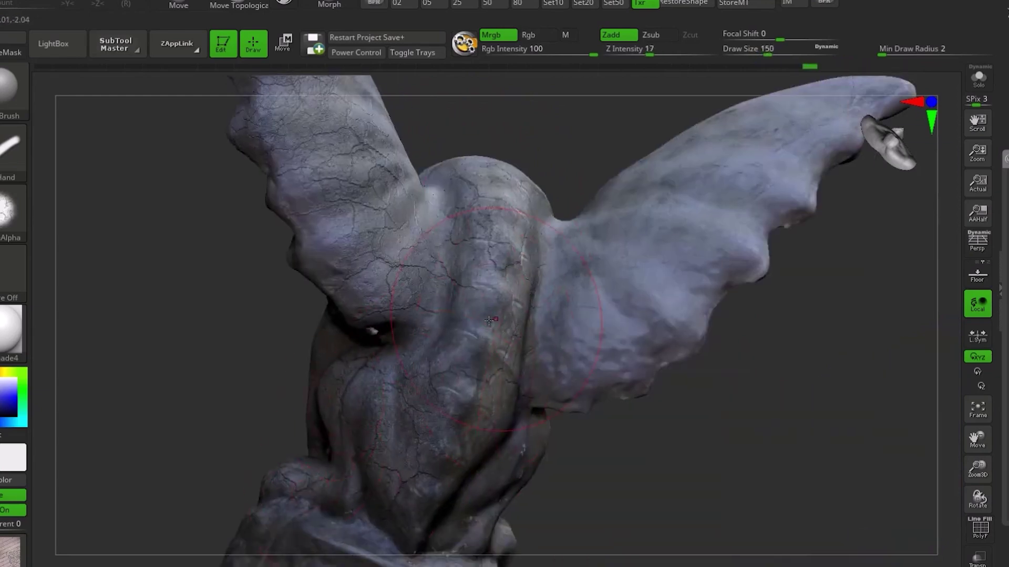
mouse_move(560, 350)
mouse_down()
mouse_move(650, 304)
mouse_move(640, 247)
mouse_up()
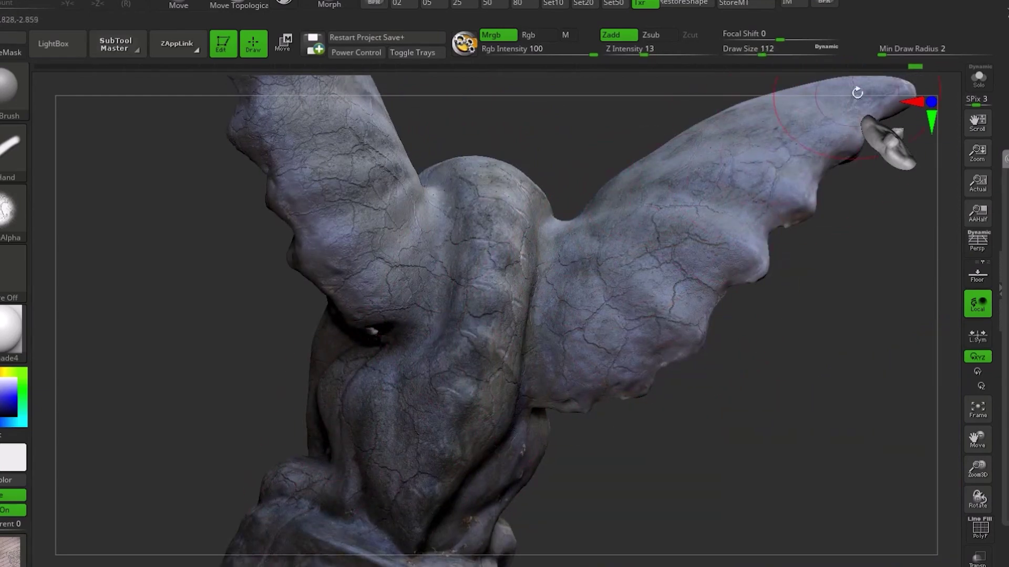
mouse_move(669, 459)
mouse_down()
mouse_move(530, 462)
mouse_move(520, 453)
mouse_up()
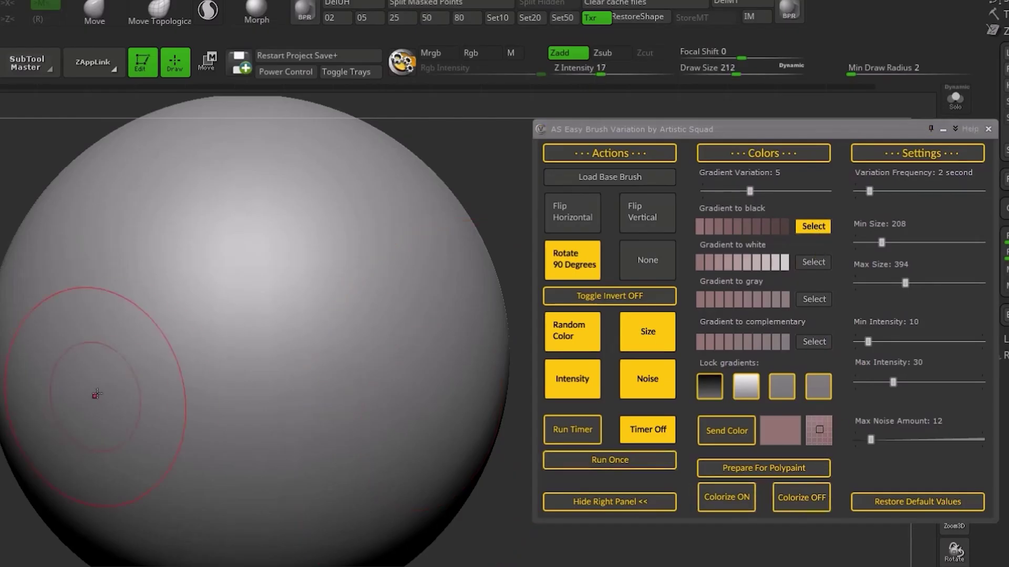
Paint dark cracked texture over the sphere with colour gradient variation 10, then stop the timer
drag(96, 394, 168, 363)
mouse_move(210, 326)
mouse_down()
mouse_move(266, 344)
mouse_move(247, 295)
mouse_up()
drag(750, 191, 828, 191)
drag(315, 294, 368, 368)
drag(294, 263, 347, 189)
drag(326, 368, 368, 473)
drag(210, 394, 136, 472)
drag(158, 420, 78, 315)
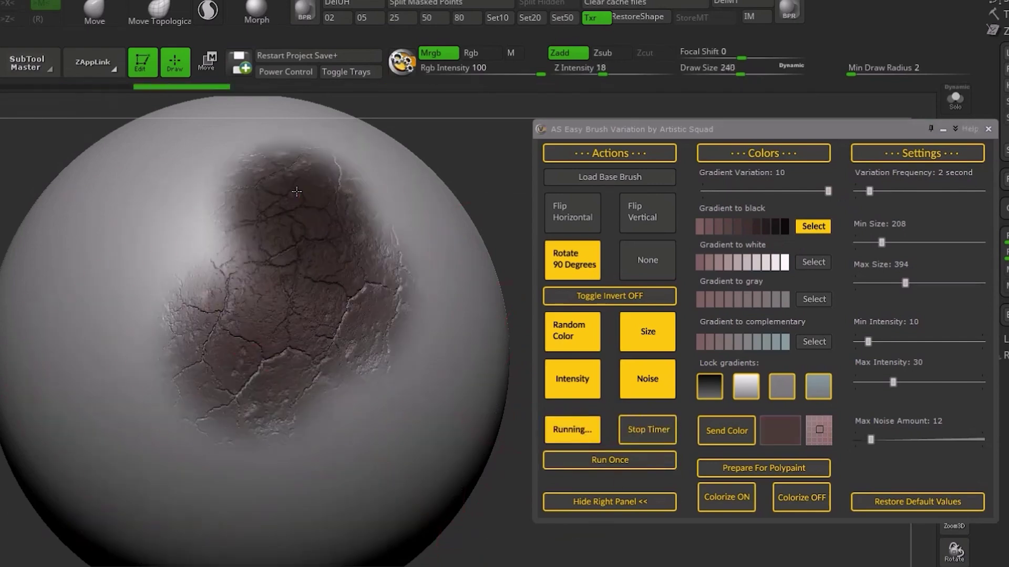
mouse_move(252, 210)
mouse_down()
mouse_move(115, 294)
mouse_move(315, 499)
mouse_move(275, 116)
mouse_move(131, 499)
mouse_move(452, 463)
mouse_move(447, 173)
mouse_move(48, 188)
mouse_move(374, 198)
mouse_move(420, 136)
mouse_up()
click(648, 429)
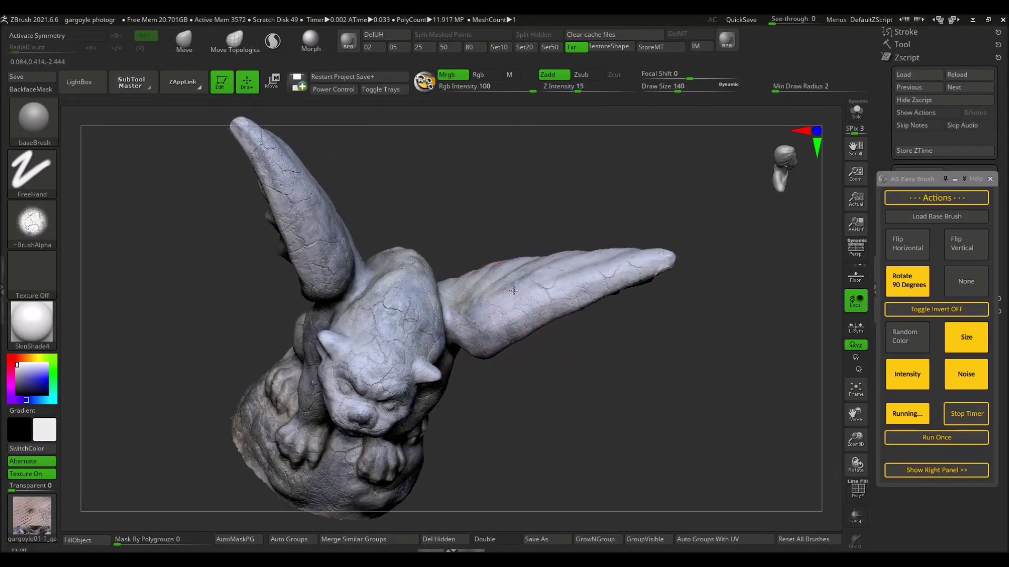
Orbit the gargoyle to view it from the top, front and other angles
right_drag(475, 317, 386, 255)
mouse_move(592, 318)
right_down()
mouse_move(604, 361)
mouse_move(598, 320)
right_up()
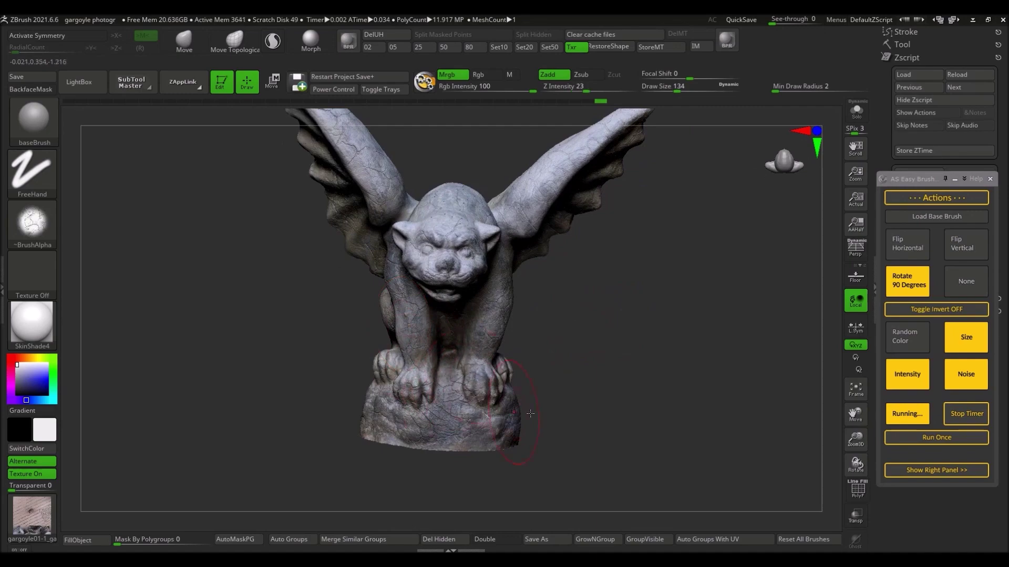
right_drag(402, 219, 452, 221)
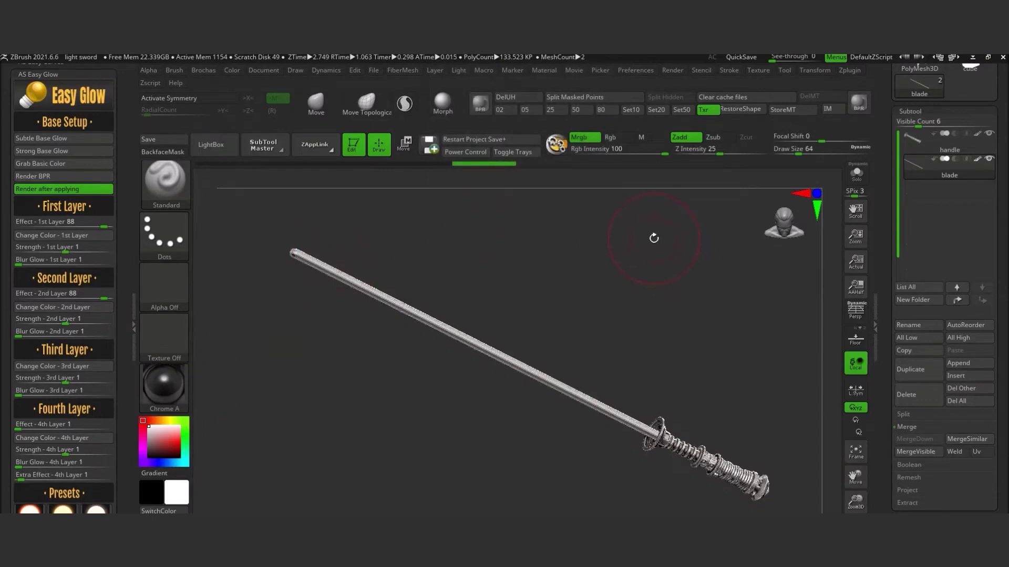
click(108, 140)
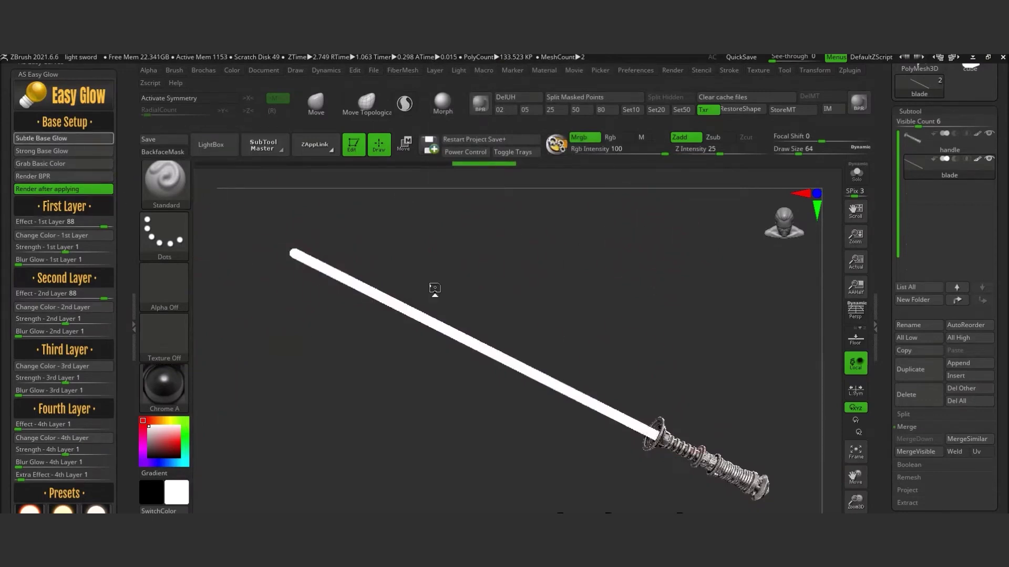
click(66, 152)
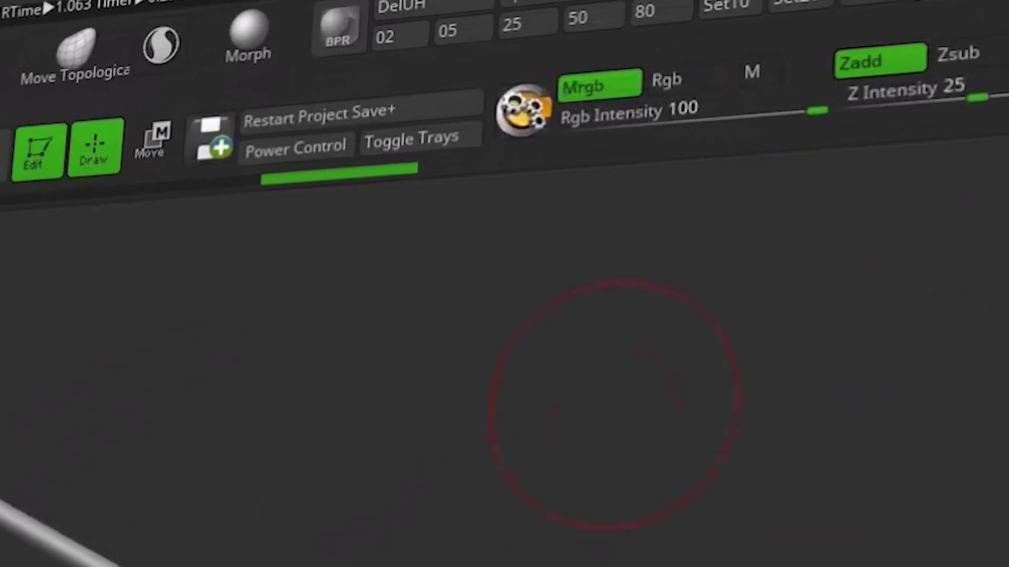
click(857, 150)
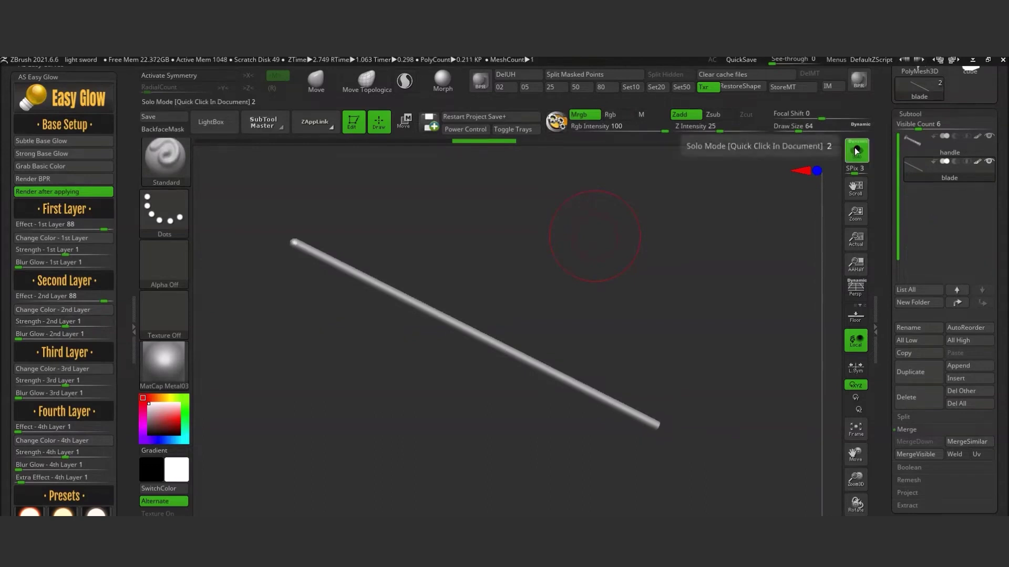
click(912, 149)
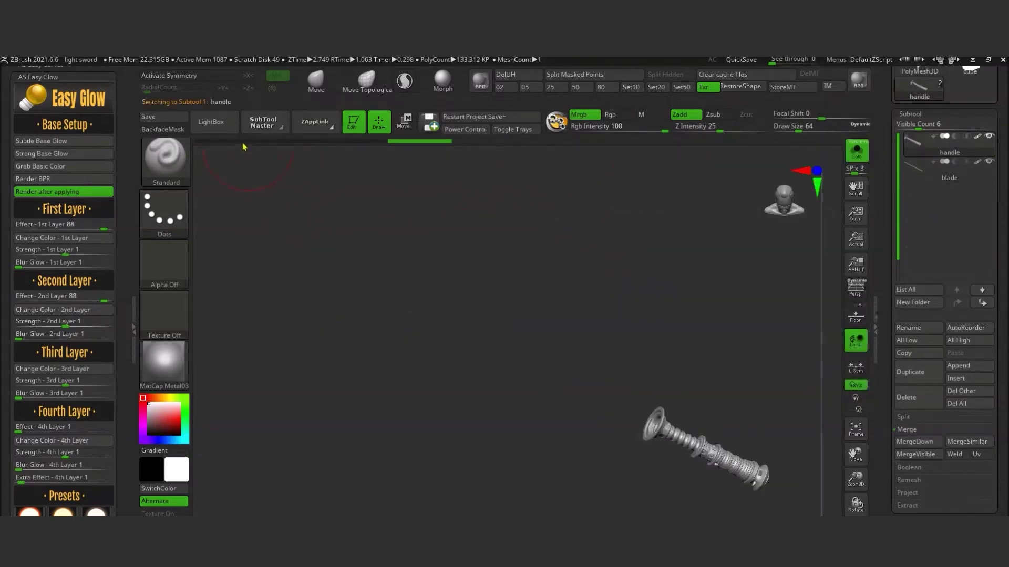
click(98, 140)
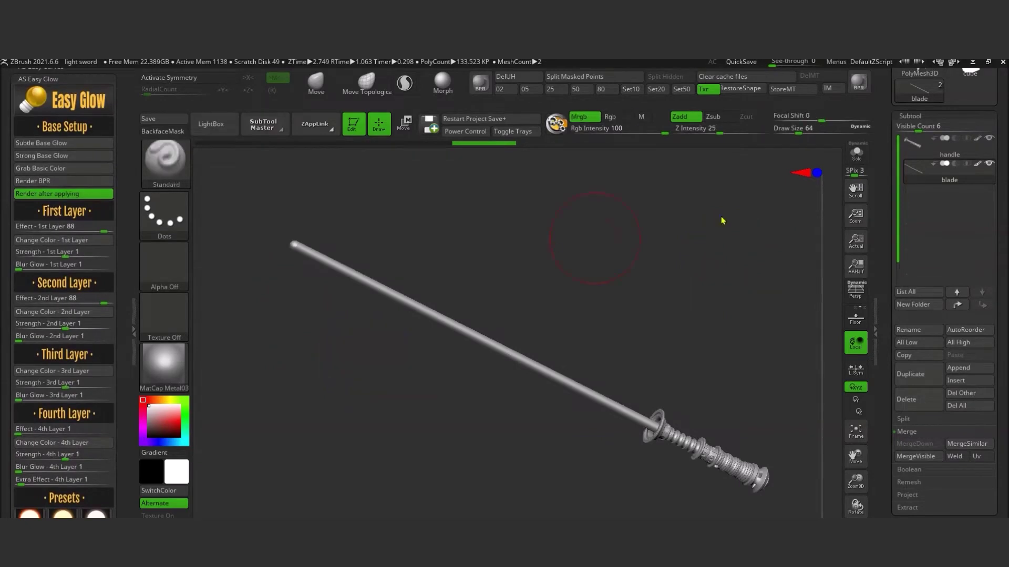
key(ctrl+z)
click(230, 133)
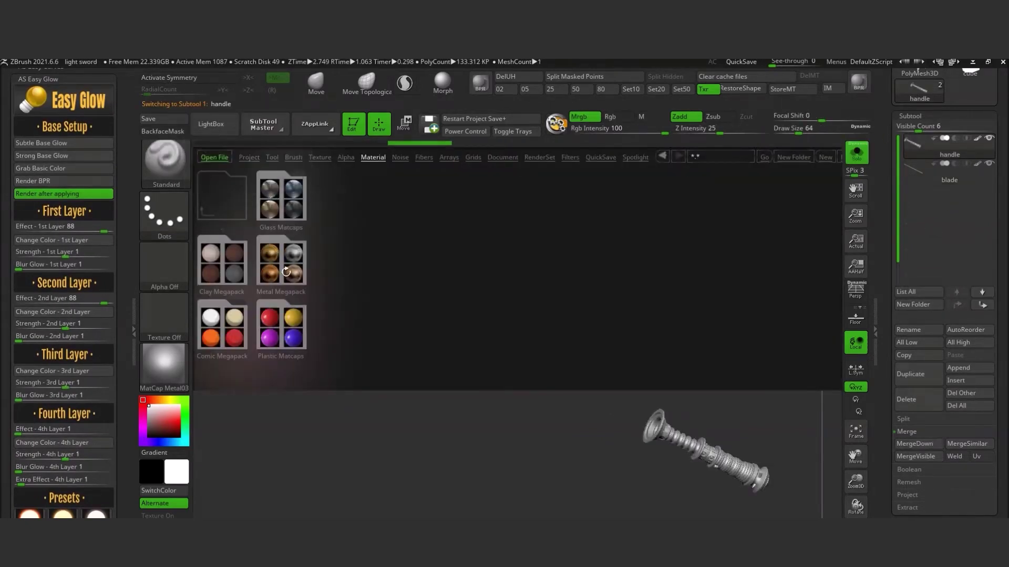
click(288, 276)
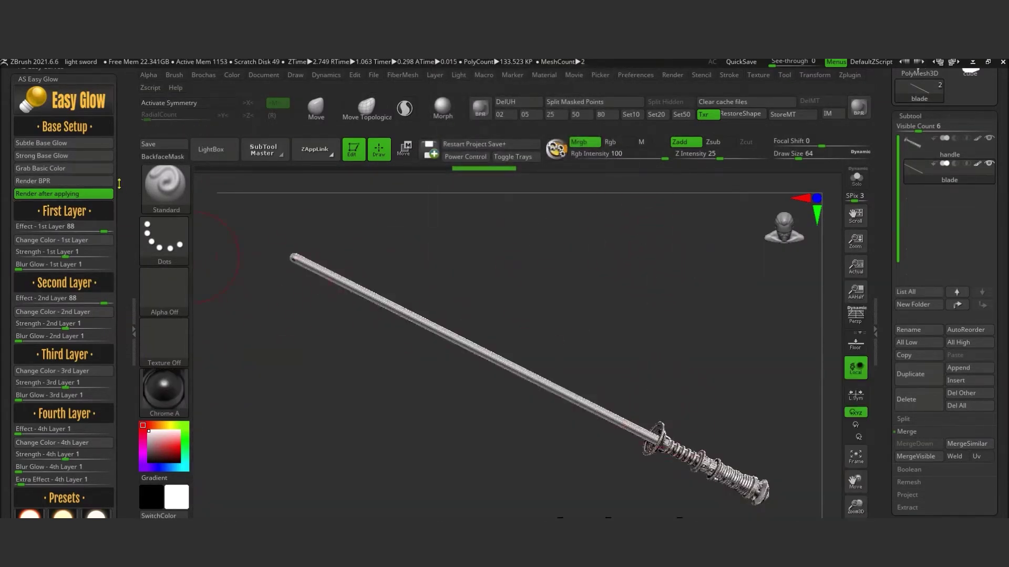
Give the blade a strong base glow using the chosen current colour
click(48, 143)
click(61, 156)
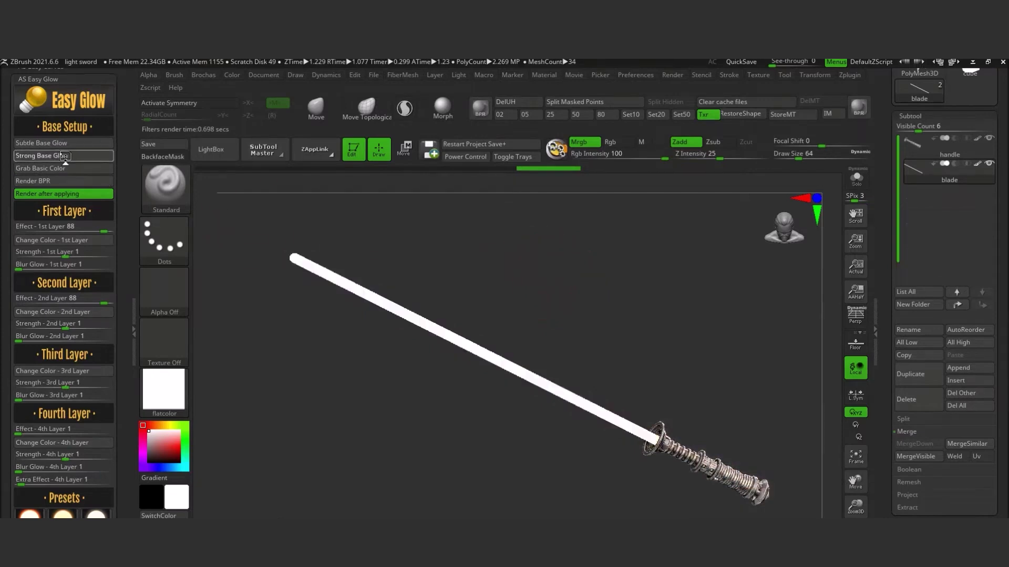
click(185, 437)
click(96, 166)
click(143, 426)
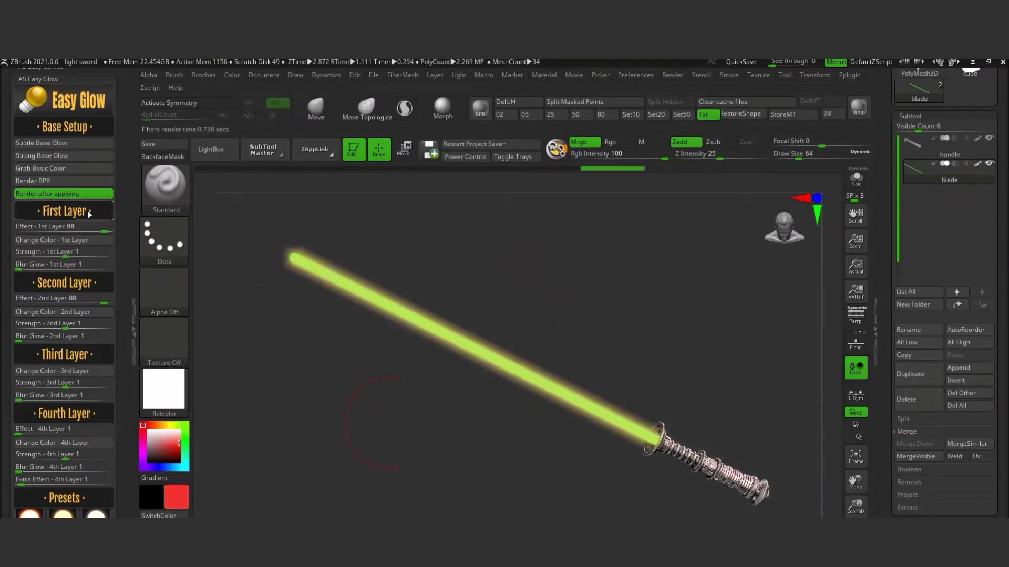
click(77, 168)
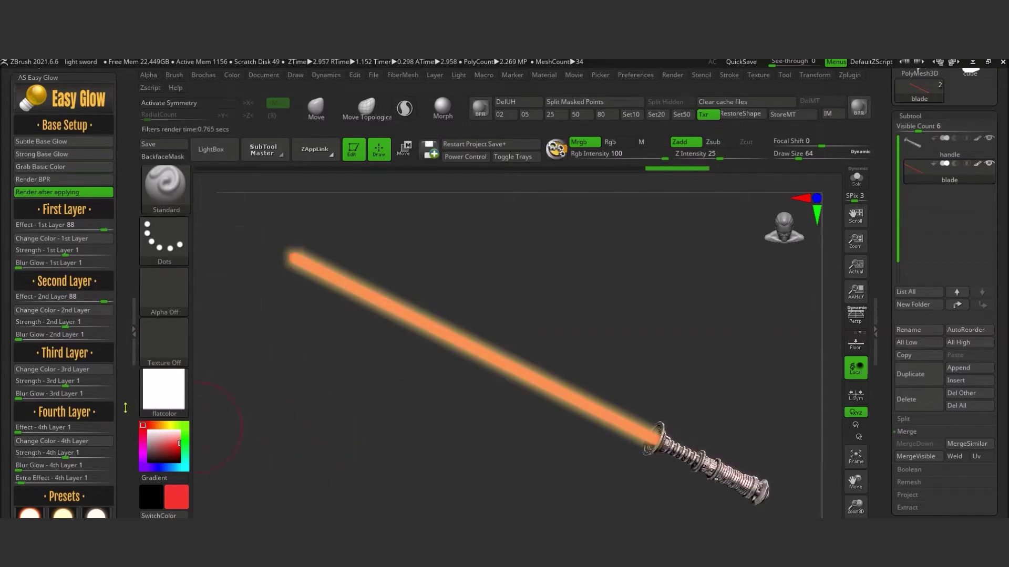
Apply the red glow preset and raise Blur Glow - 4th Layer to 52
scroll(63, 295, down, 1)
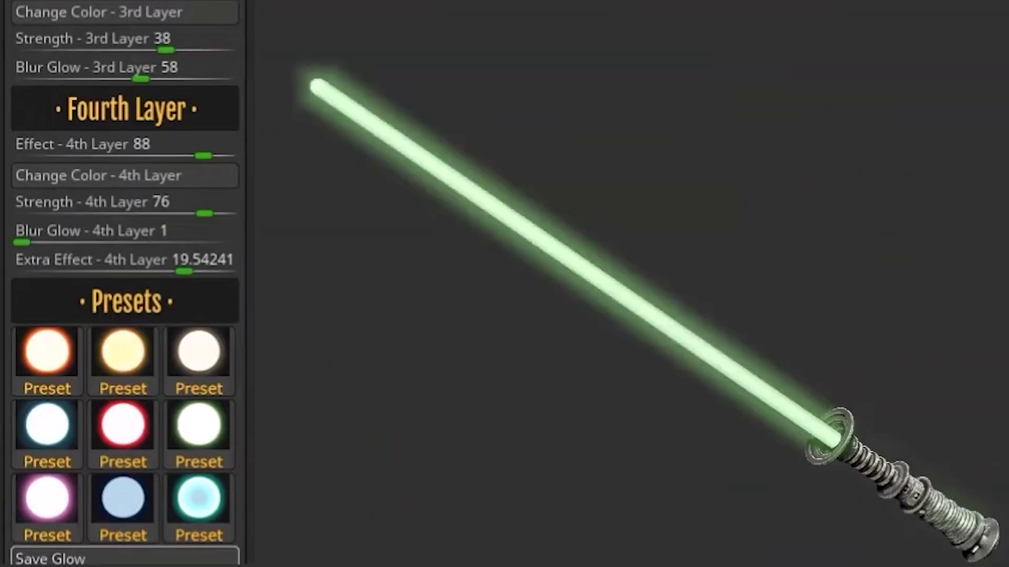
click(123, 459)
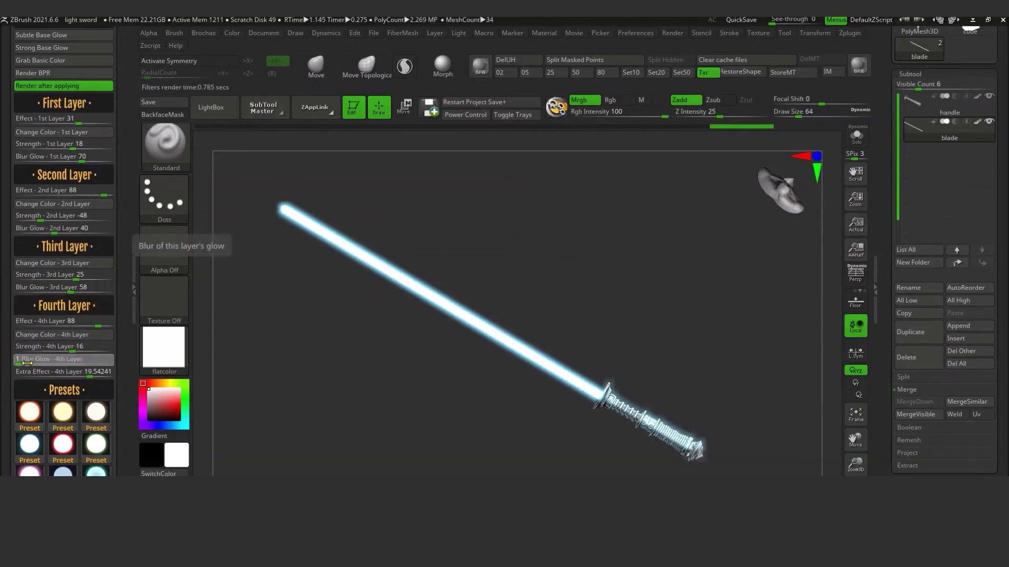
drag(58, 362, 65, 363)
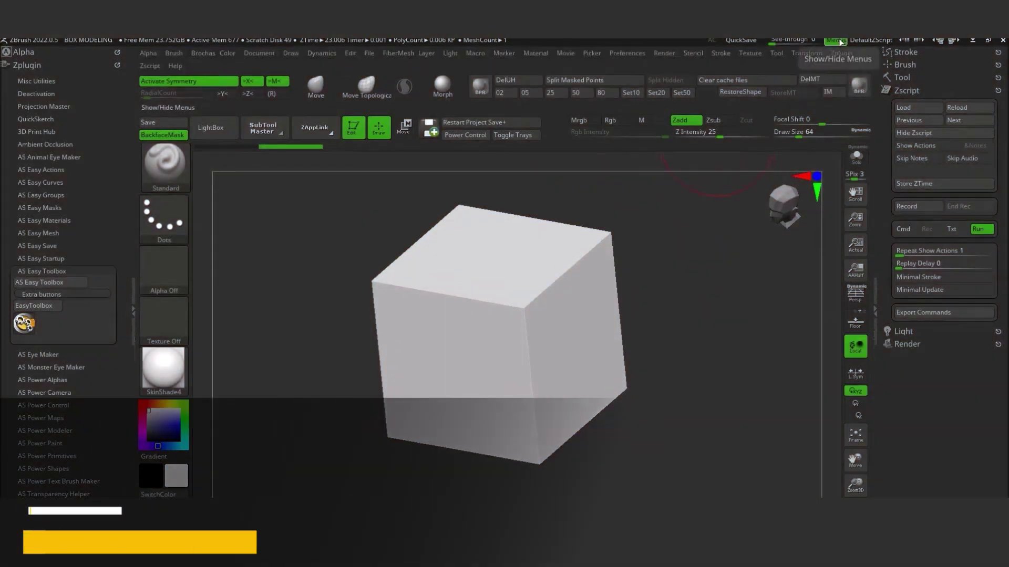
Enable interface customization and assign the T hotkey to the Easy Toolbox plugin
click(636, 53)
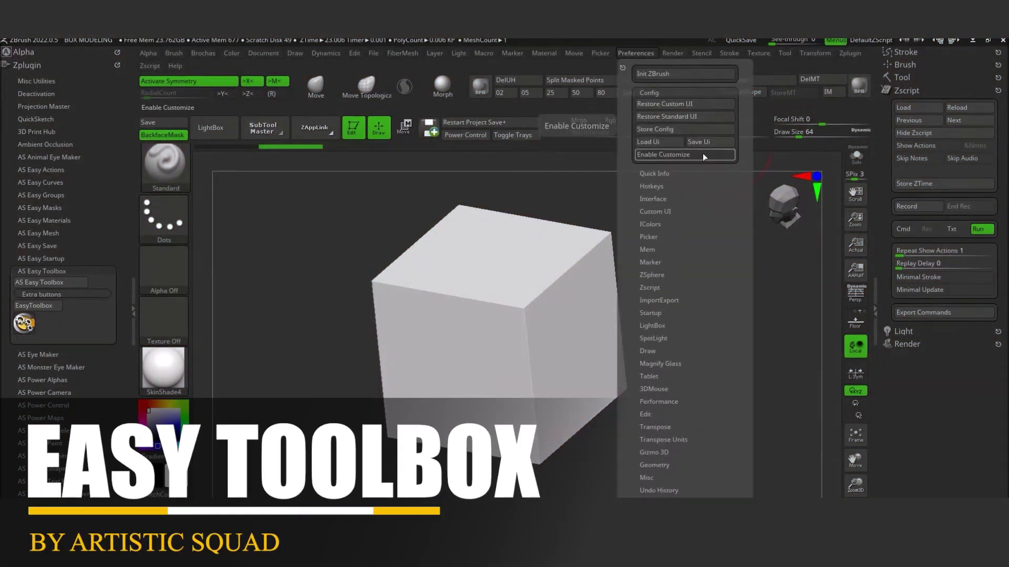
click(29, 324)
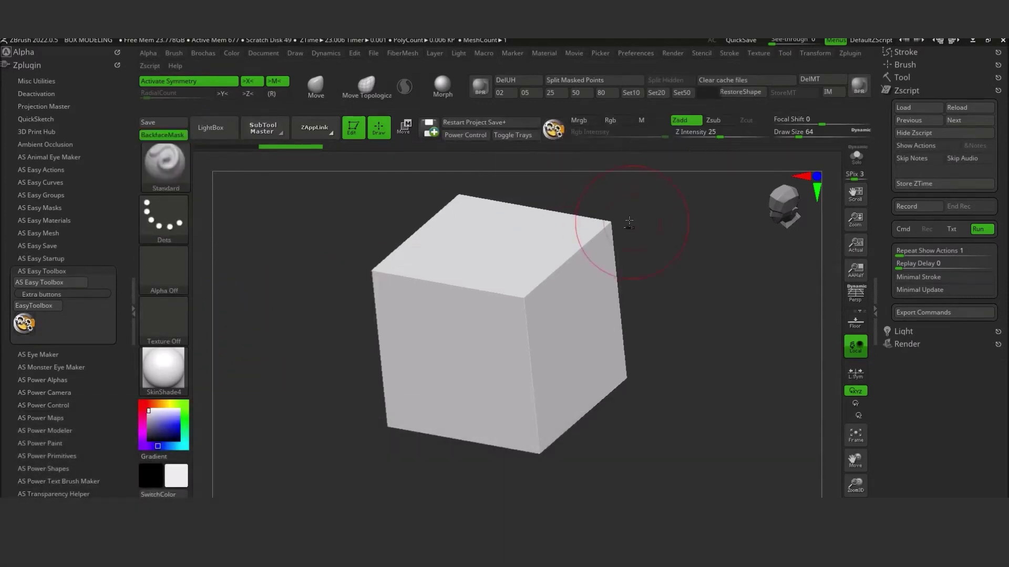
click(649, 54)
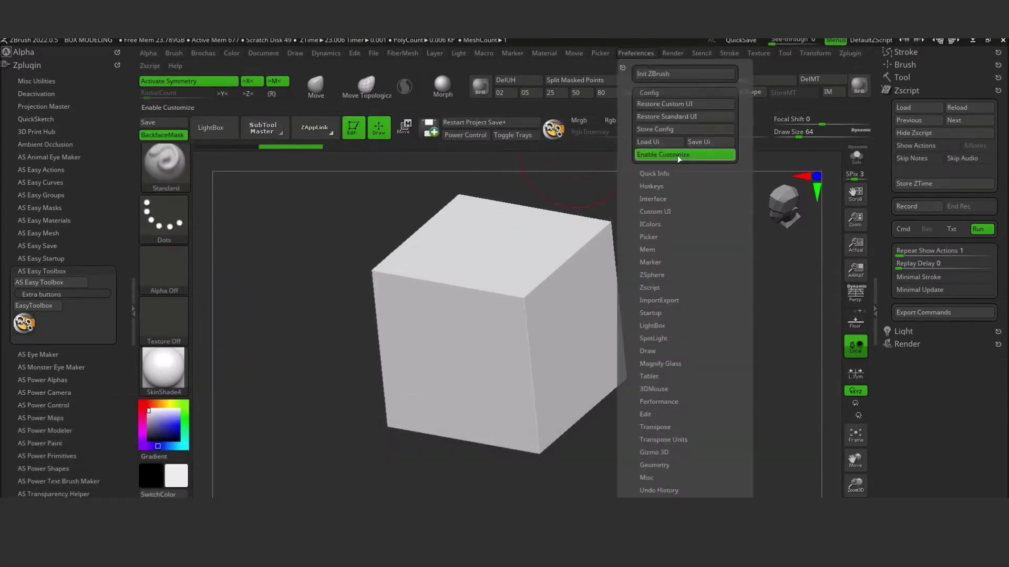
click(683, 128)
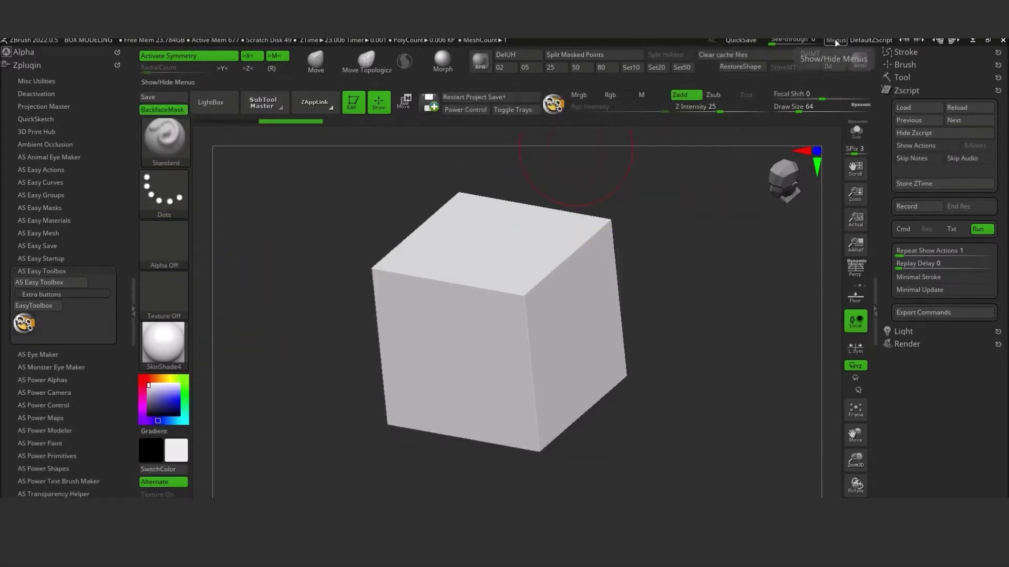
ctrl+alt+click(555, 107)
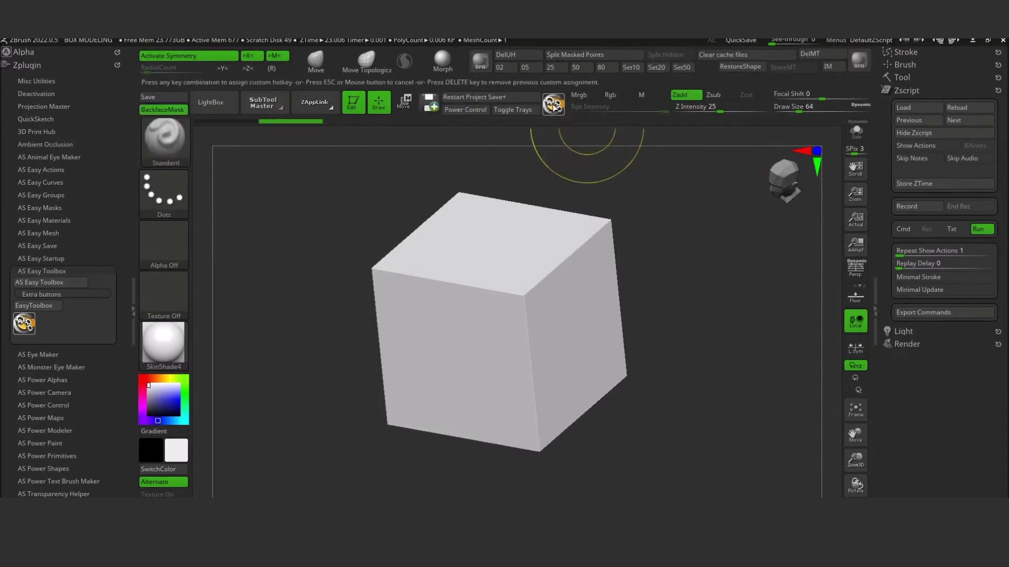
key(t)
key(t)
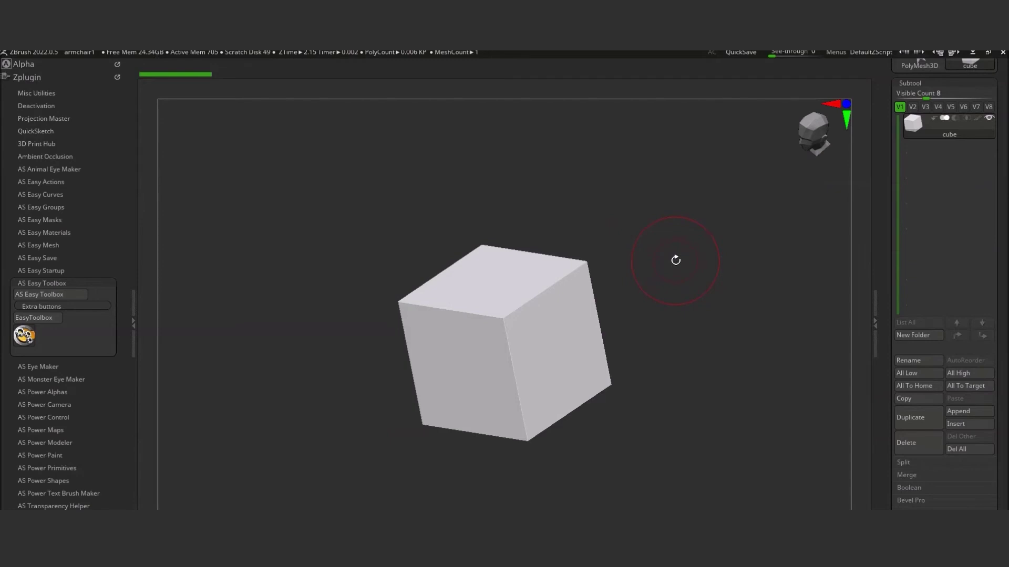
Hide both side trays and split the box's hidden part into its own subtool
key(t)
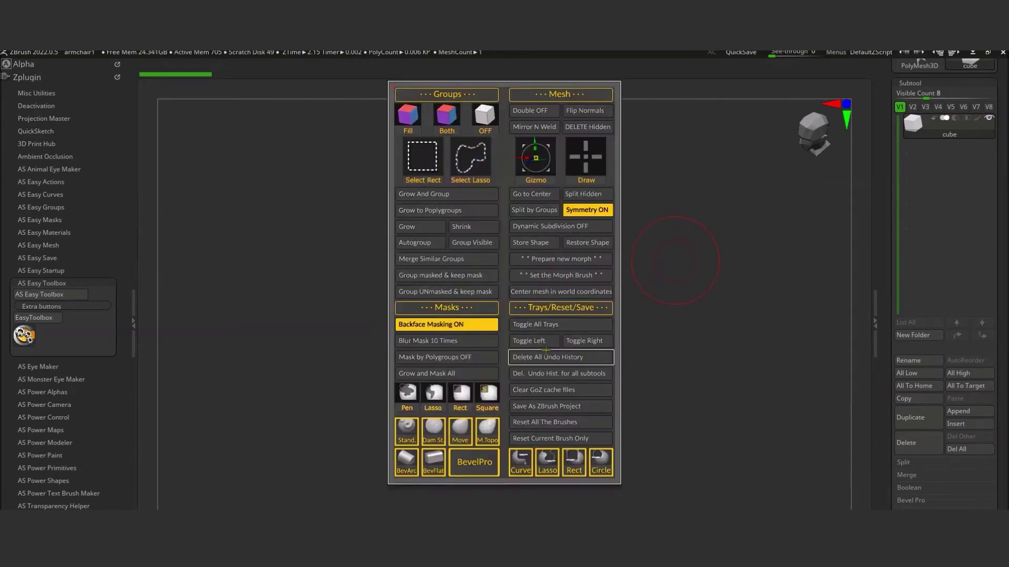
click(558, 325)
key(t)
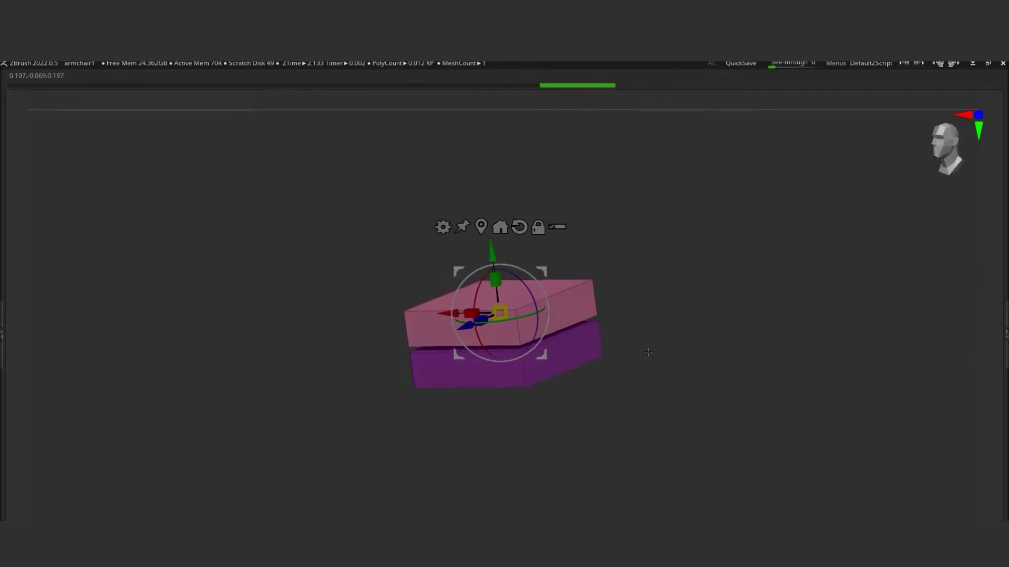
drag(649, 352, 653, 198)
key(t)
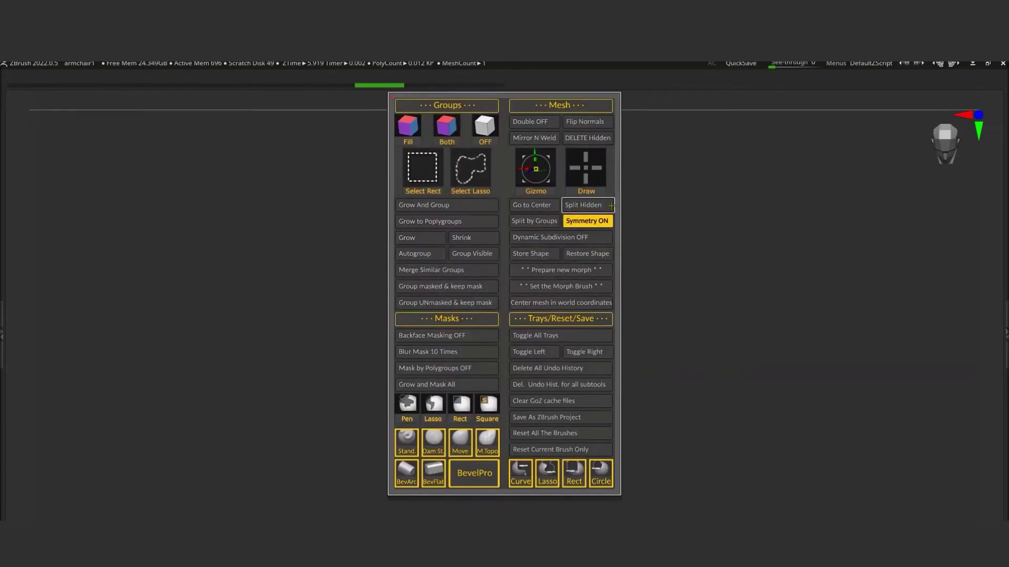
click(583, 206)
Restore the trays, make cube1 active and add edge loops to the purple part
key(t)
click(558, 336)
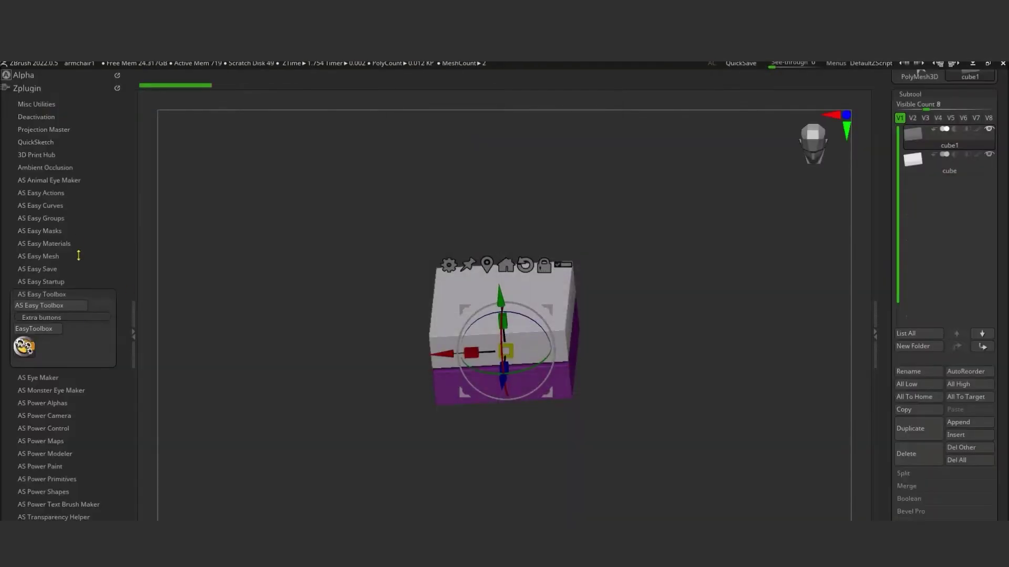
click(45, 453)
key(q)
key(t)
mouse_move(399, 336)
mouse_down()
mouse_move(659, 321)
mouse_move(513, 361)
mouse_move(514, 387)
mouse_move(337, 349)
mouse_up()
alt+click(520, 404)
click(349, 375)
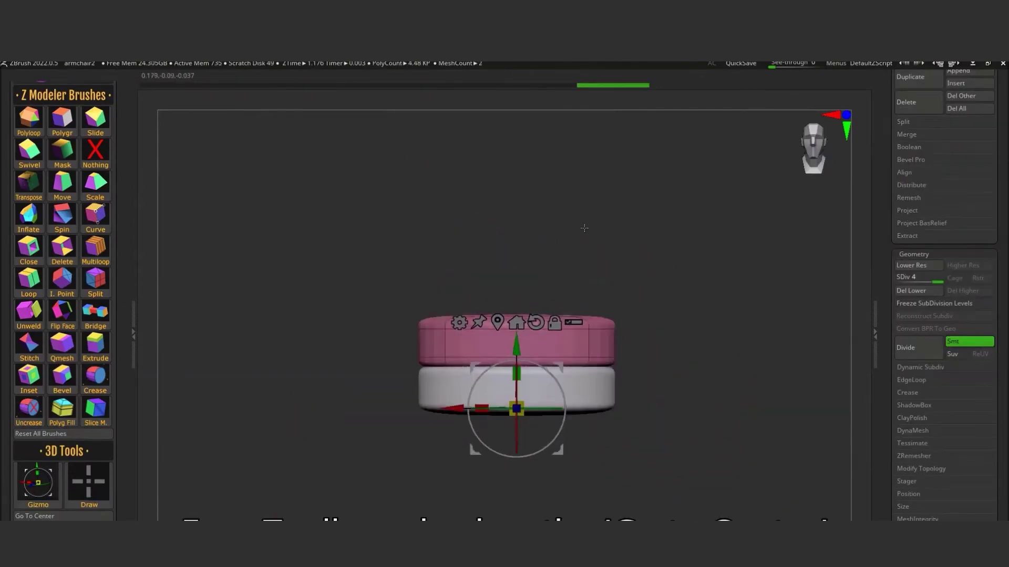
Place the transform gizmo on the pink mesh and center it there
key(t)
click(545, 257)
key(space)
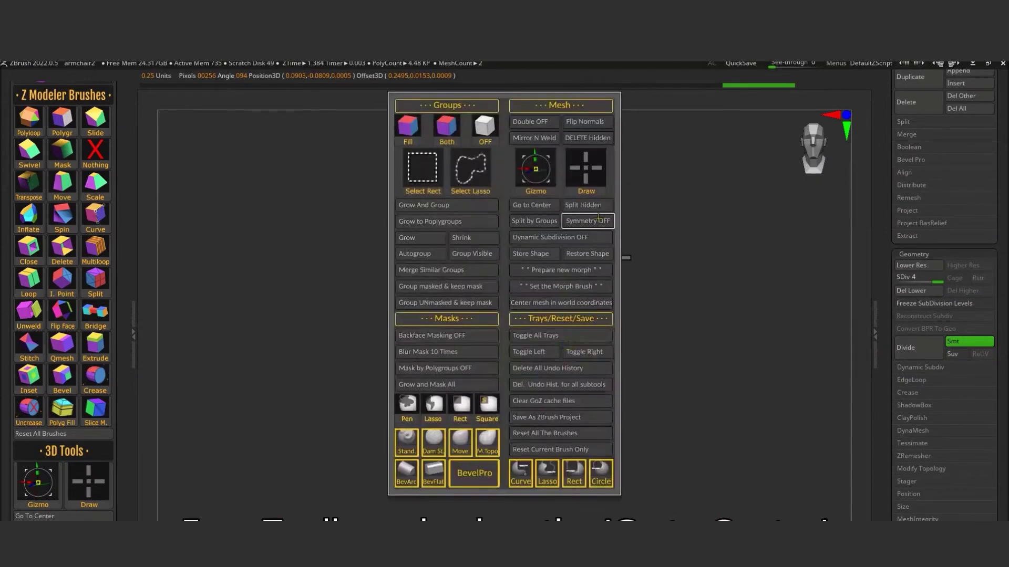
click(565, 257)
Replace the pink part with a Half Tube from AS Power Shapes and shift it back
mouse_move(517, 274)
mouse_down()
mouse_move(705, 275)
mouse_move(124, 243)
mouse_up()
drag(61, 367, 61, 145)
click(52, 183)
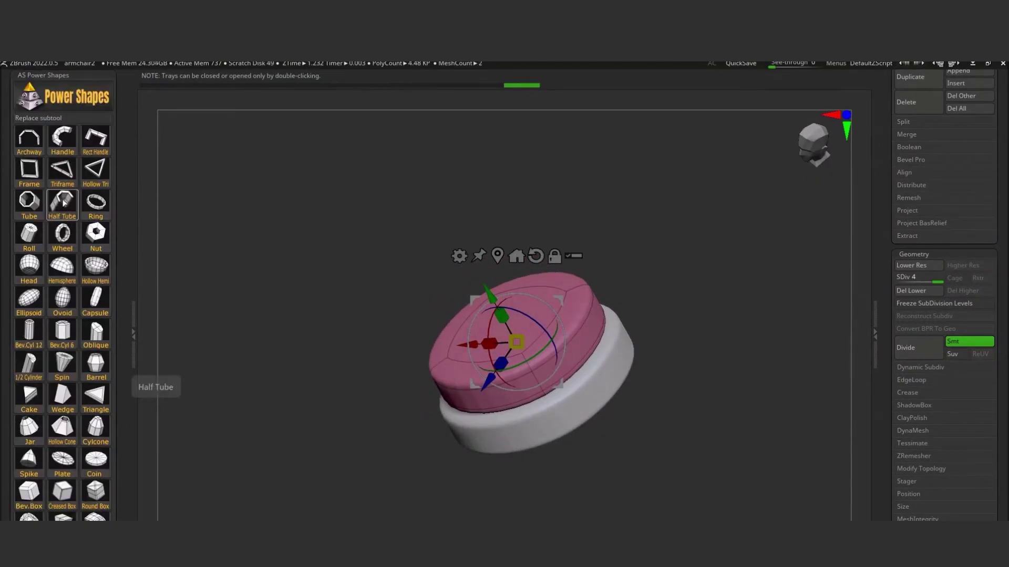
click(63, 203)
drag(488, 344, 487, 353)
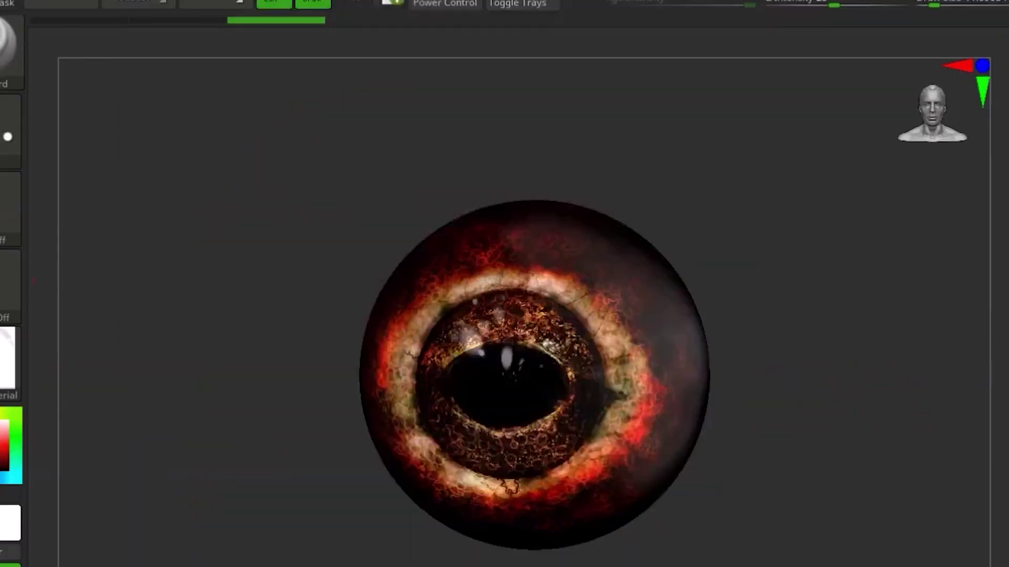
Try FAE, Insectoid and Ogre monster eyes on the eyeball
click(547, 169)
click(569, 122)
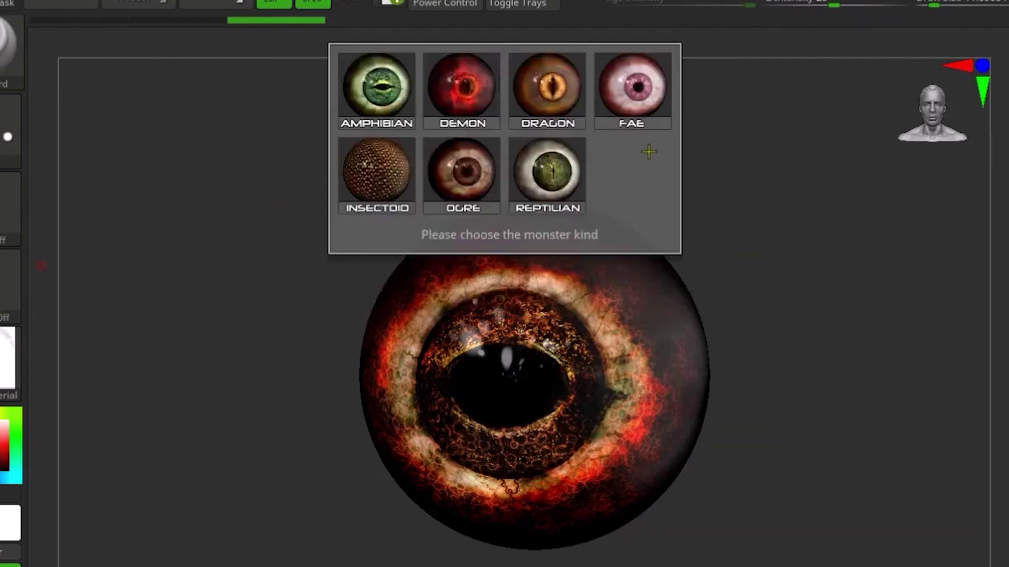
click(633, 92)
click(649, 97)
click(378, 193)
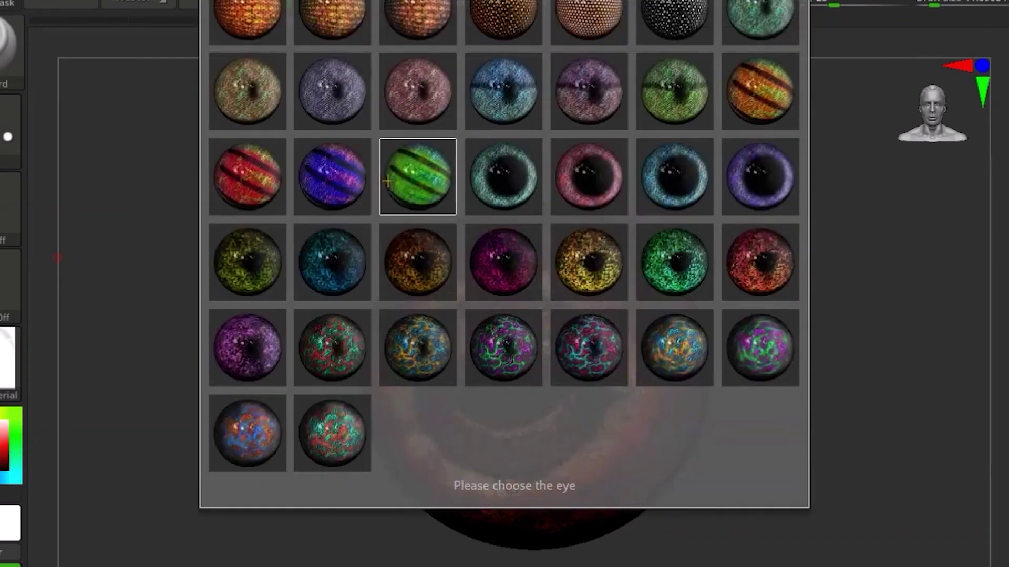
click(415, 173)
click(462, 174)
click(465, 194)
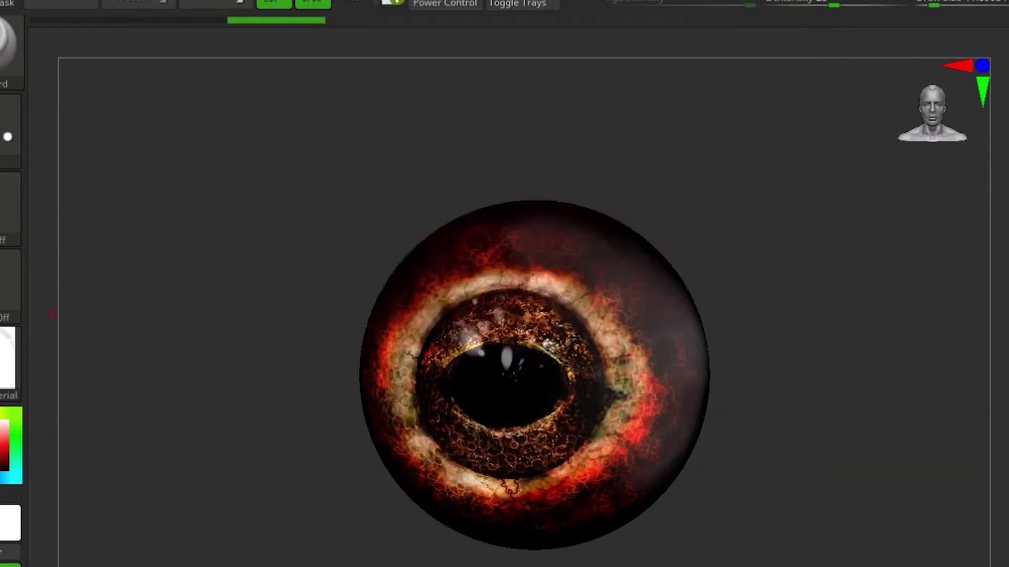
Apply a red reptile eye, then replace it with a brown eye
click(547, 162)
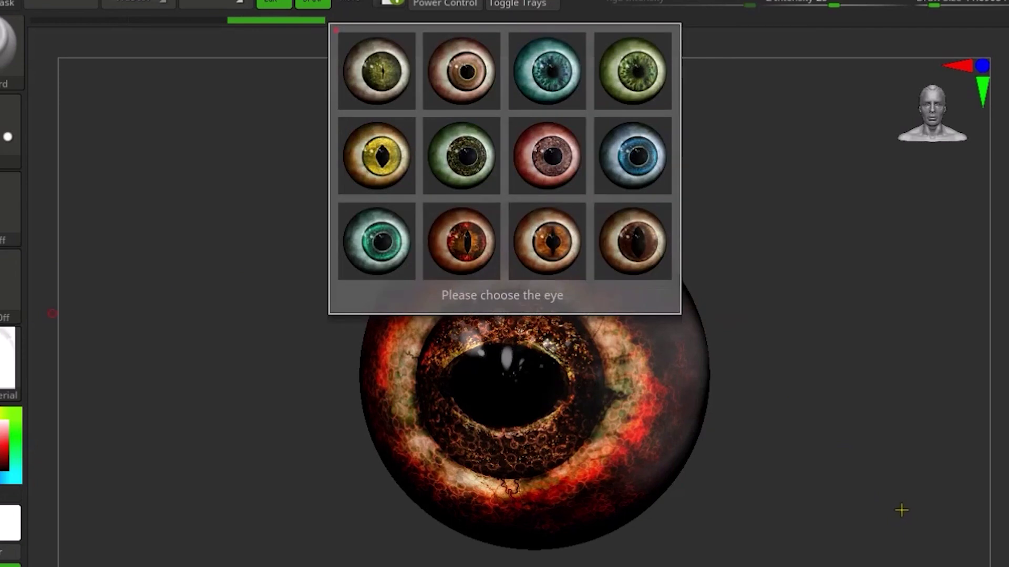
click(376, 156)
click(630, 85)
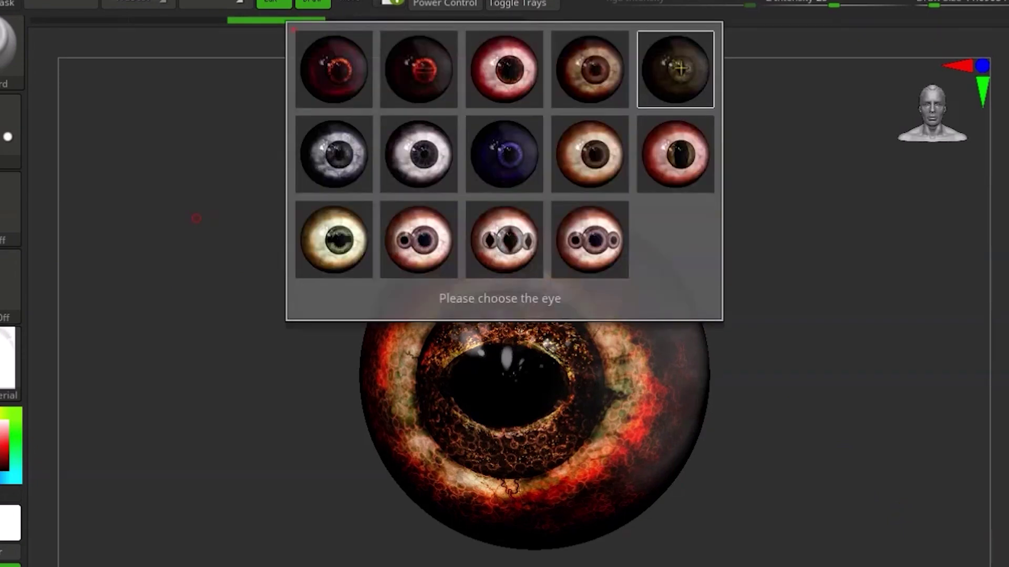
click(678, 68)
Load material 086.zmt from LightBox onto the head and show its material settings
click(857, 321)
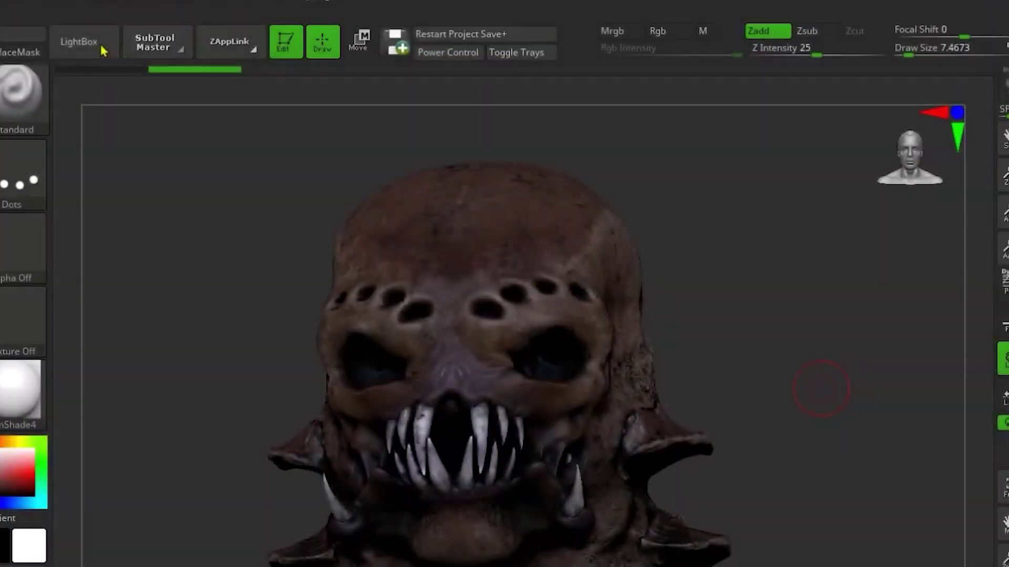
click(78, 42)
scroll(631, 376, down, 10)
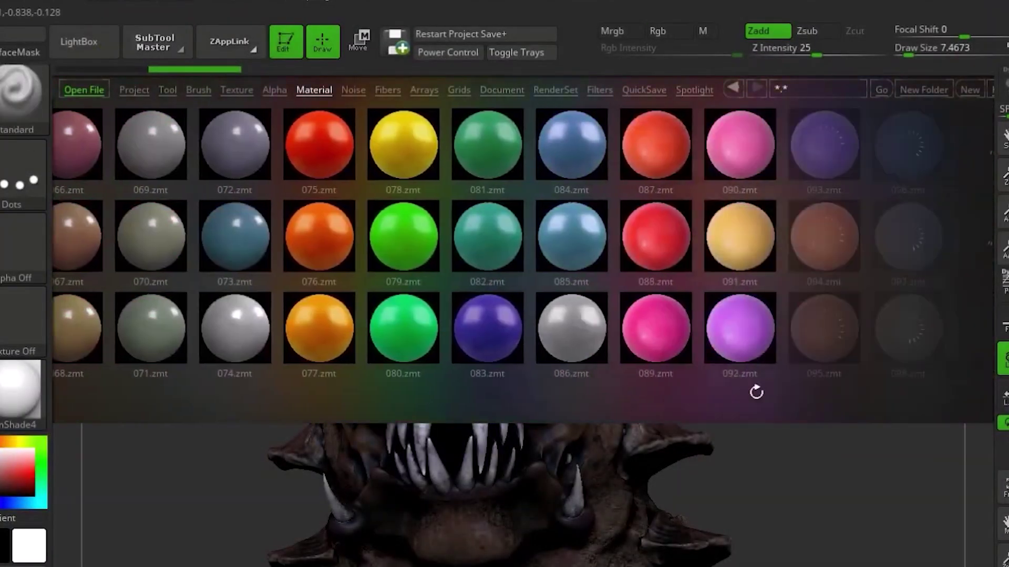
scroll(525, 345, down, 2)
double_click(524, 344)
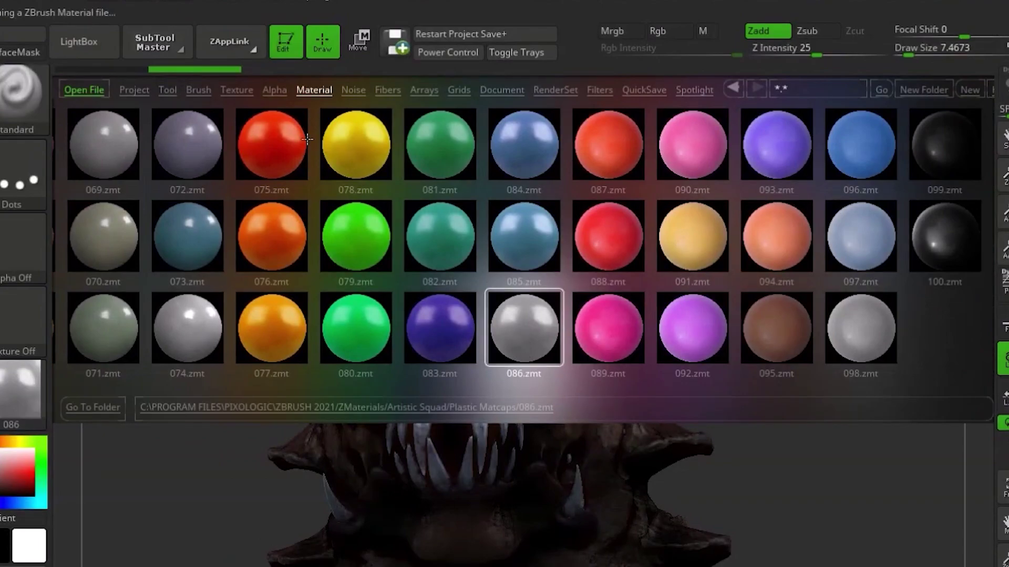
click(105, 56)
click(28, 77)
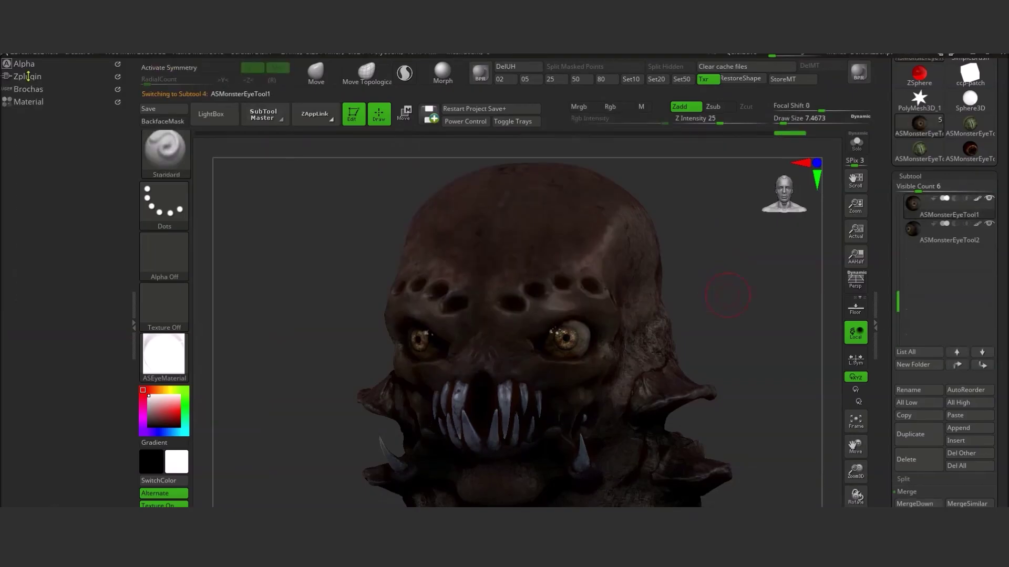
click(29, 102)
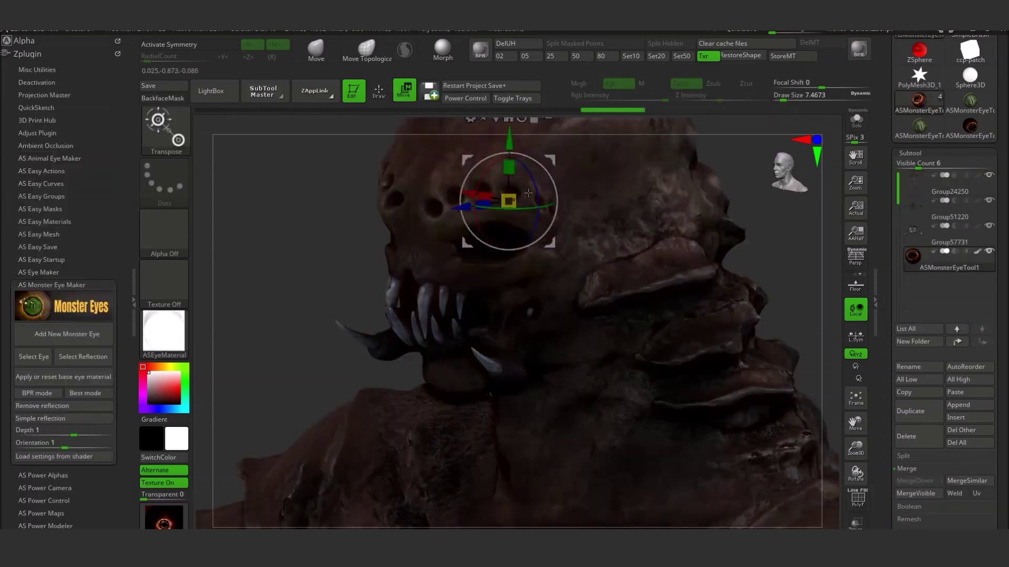
drag(578, 315, 517, 253)
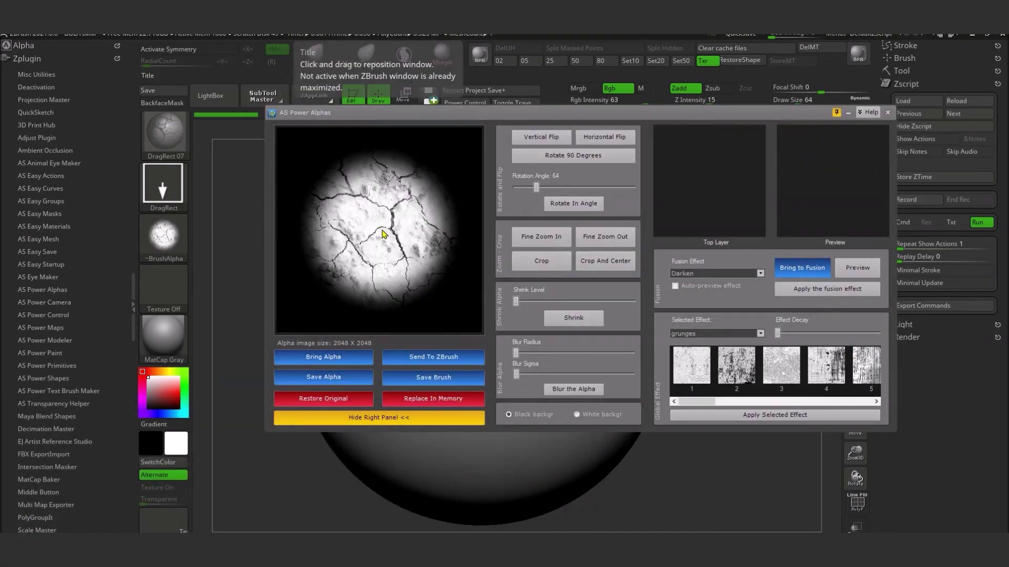
Crop the alpha to the crack area, send it to ZBrush and stamp it on the sphere
click(541, 237)
scroll(388, 242, up, 4)
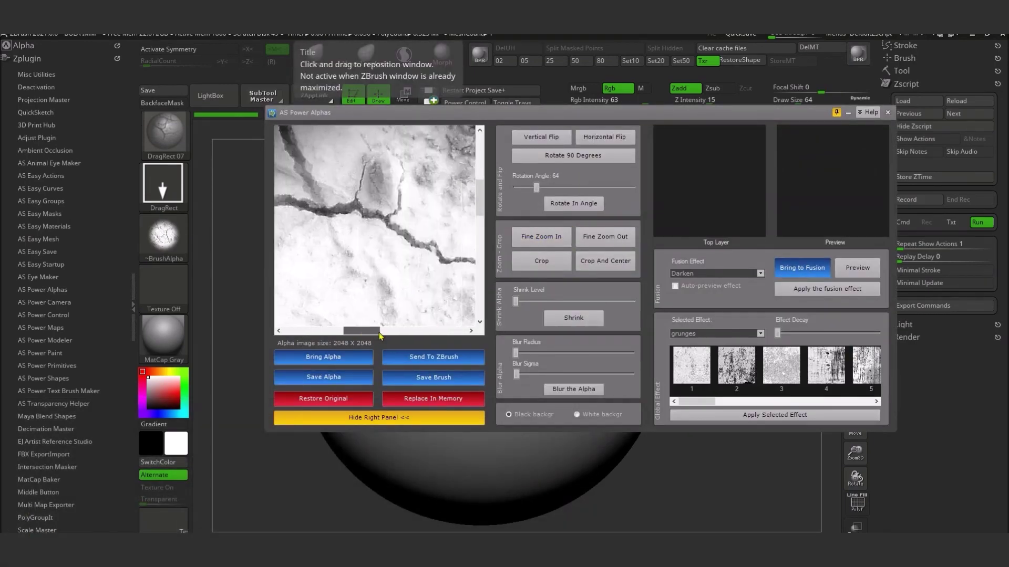
scroll(367, 334, down, 3)
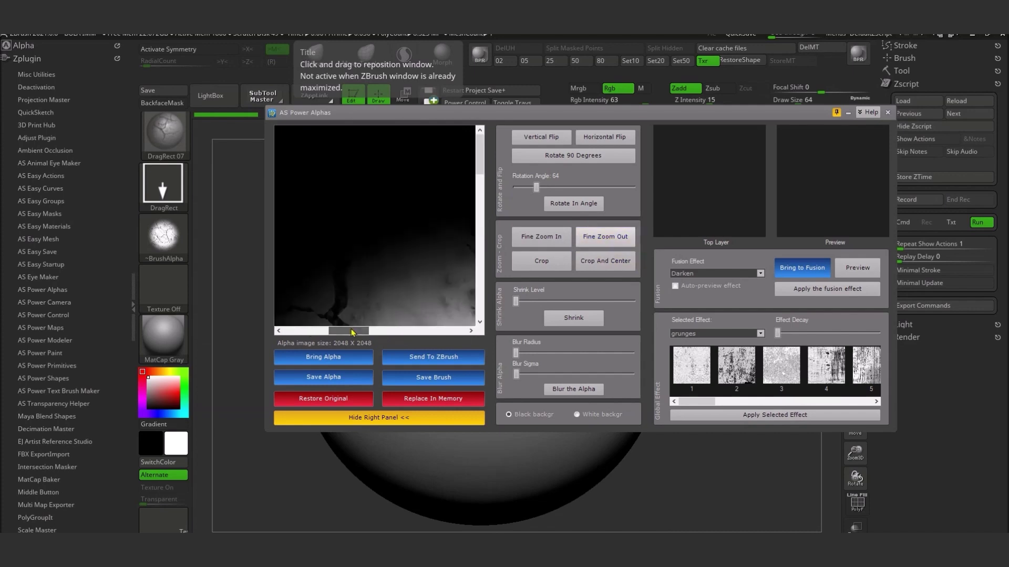
drag(329, 190, 449, 286)
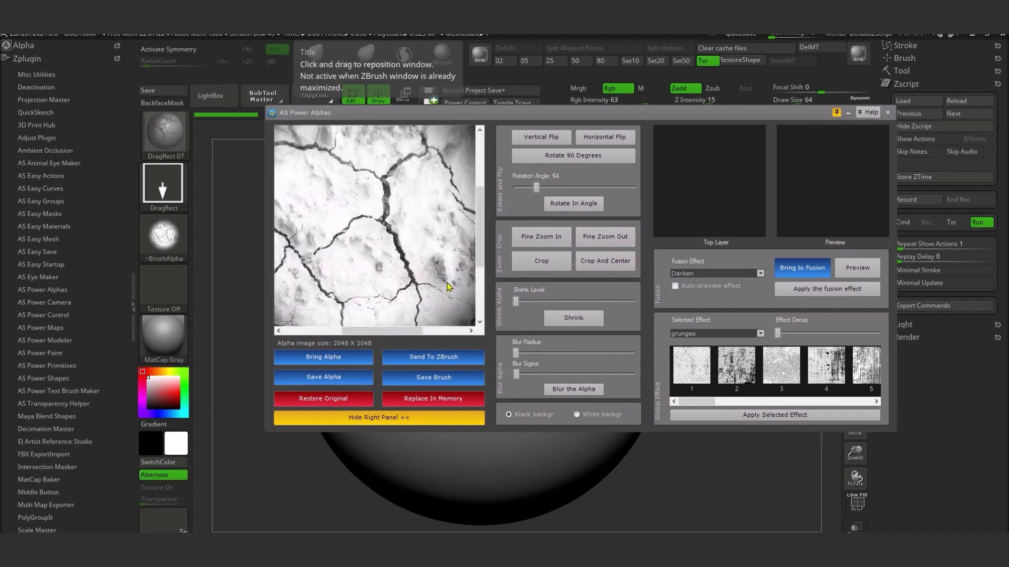
click(555, 266)
click(430, 359)
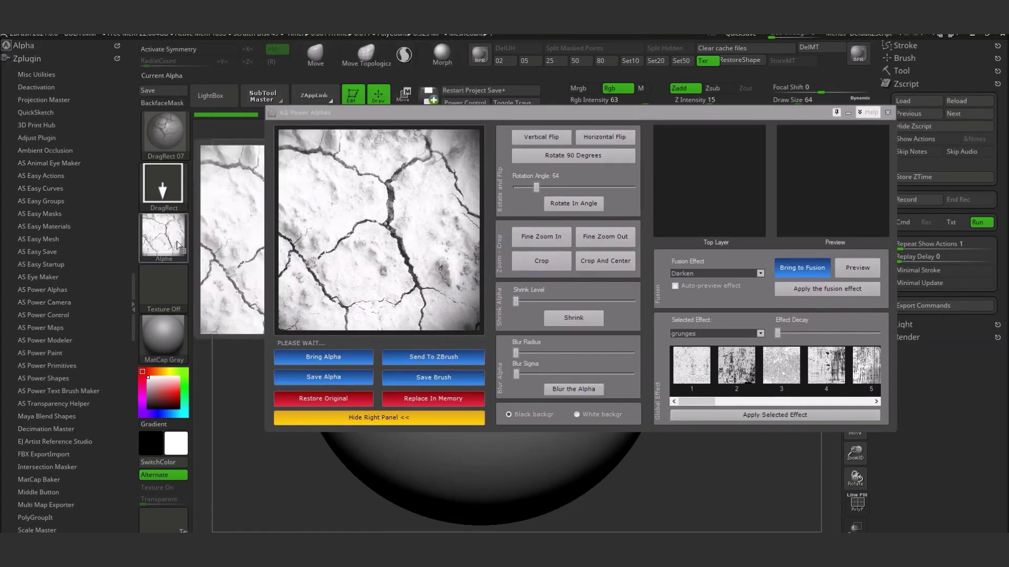
drag(476, 287, 452, 370)
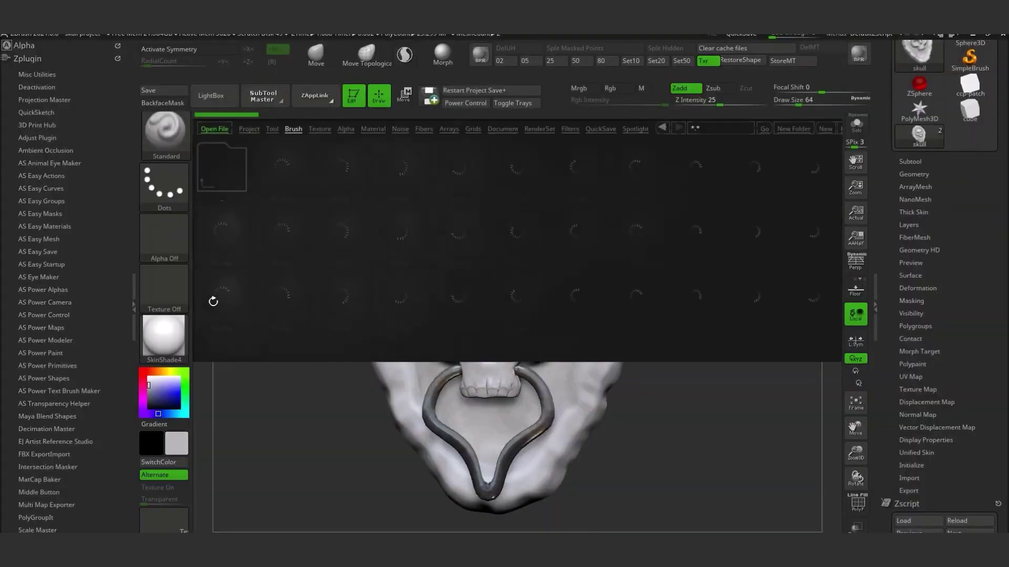
Flip the celtic alpha vertically, add grunge and Fusion Blend, and send it to ZBrush
double_click(574, 169)
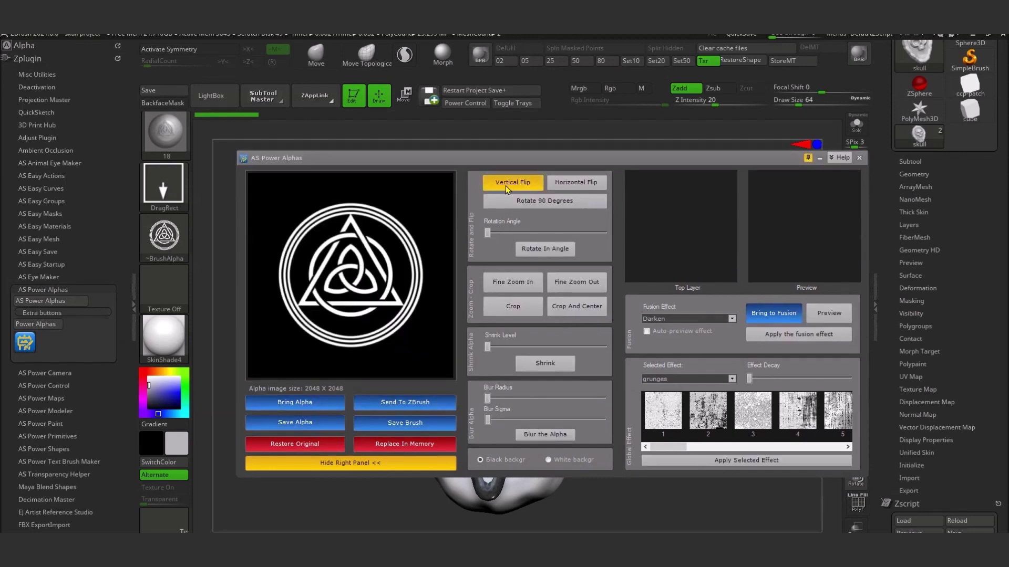
click(507, 184)
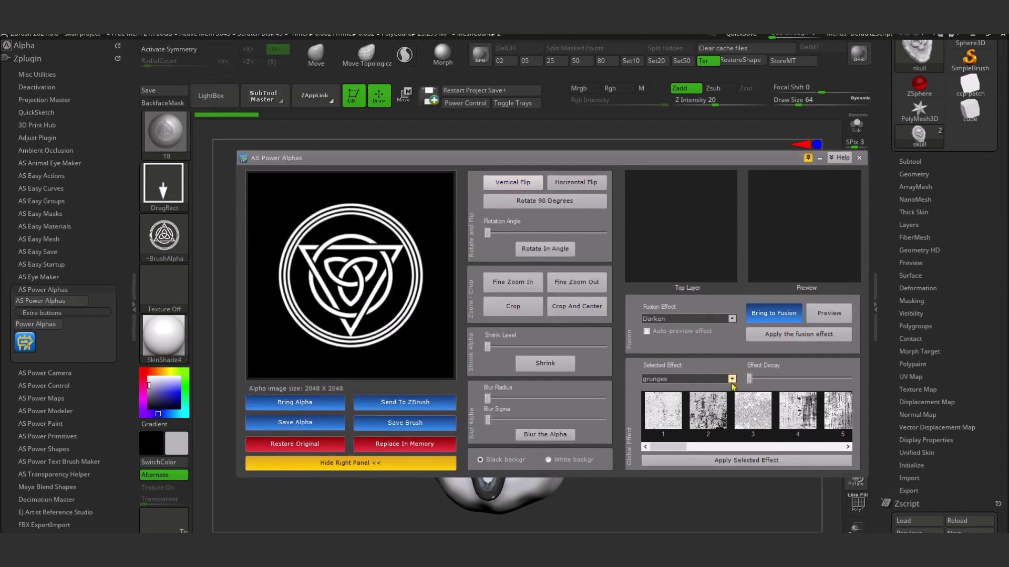
click(756, 463)
click(746, 463)
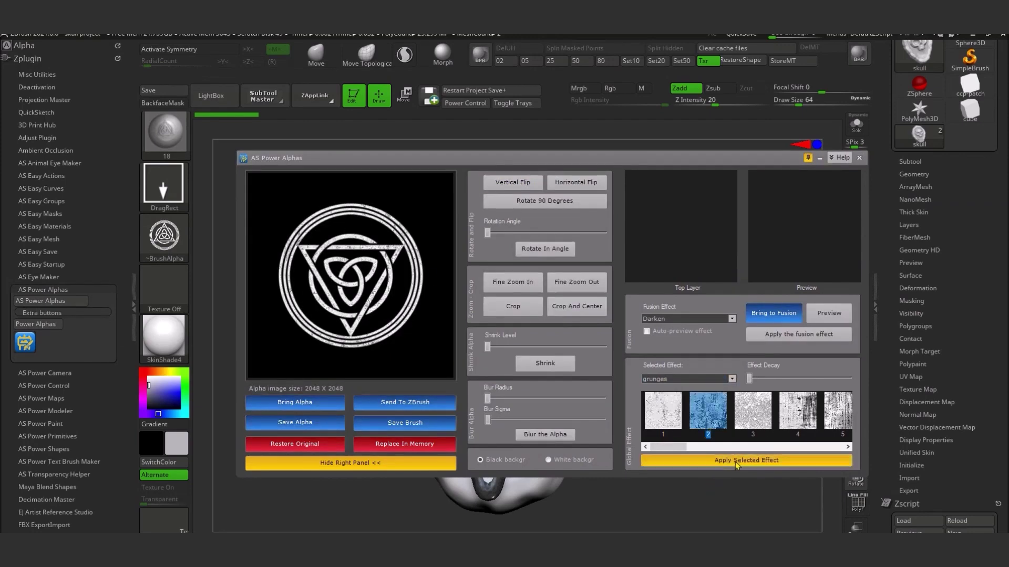
click(431, 408)
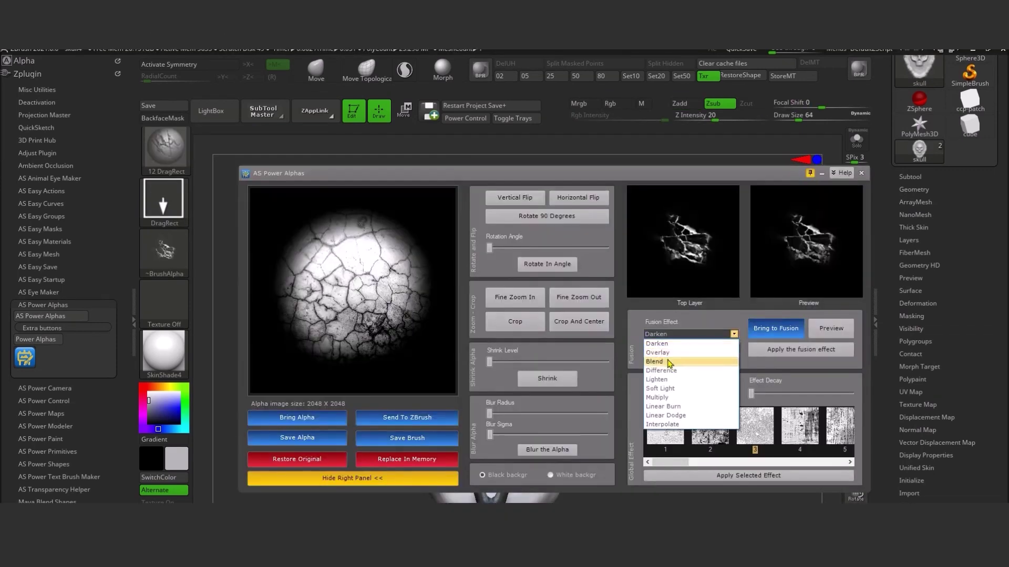
click(669, 362)
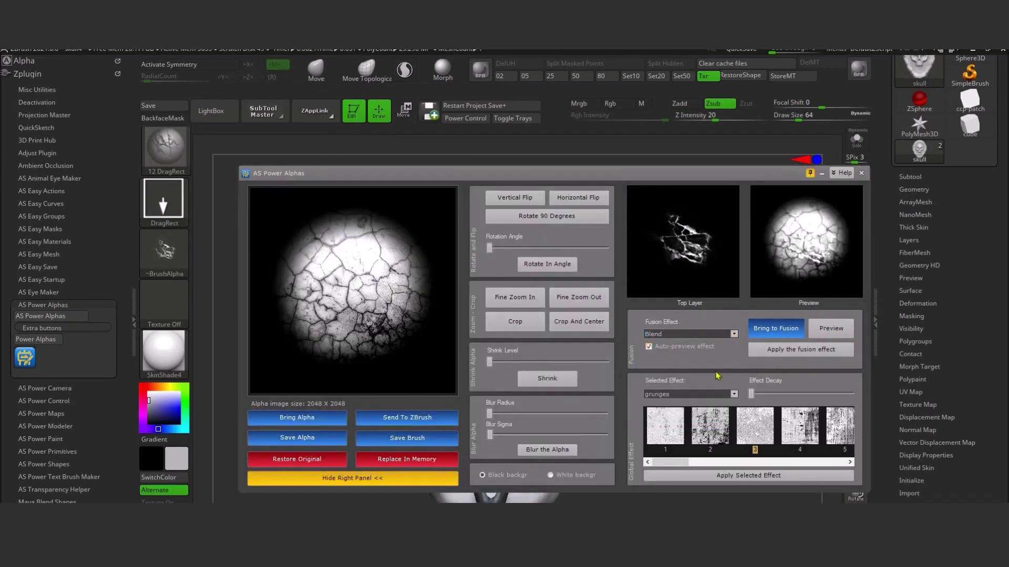
click(440, 423)
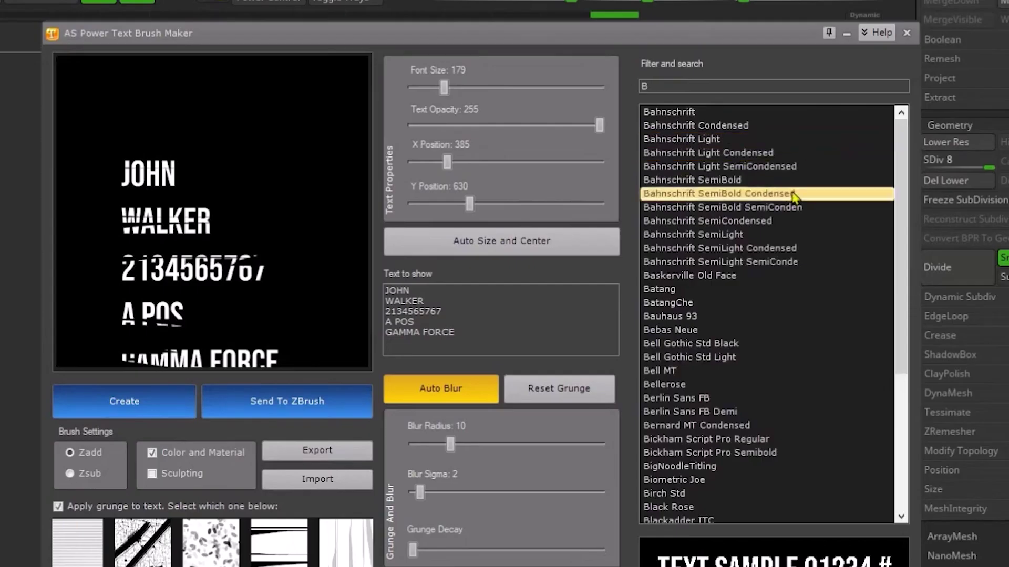
Create grunge text brushes from the dog-tag text, regenerating after changing the font
click(124, 401)
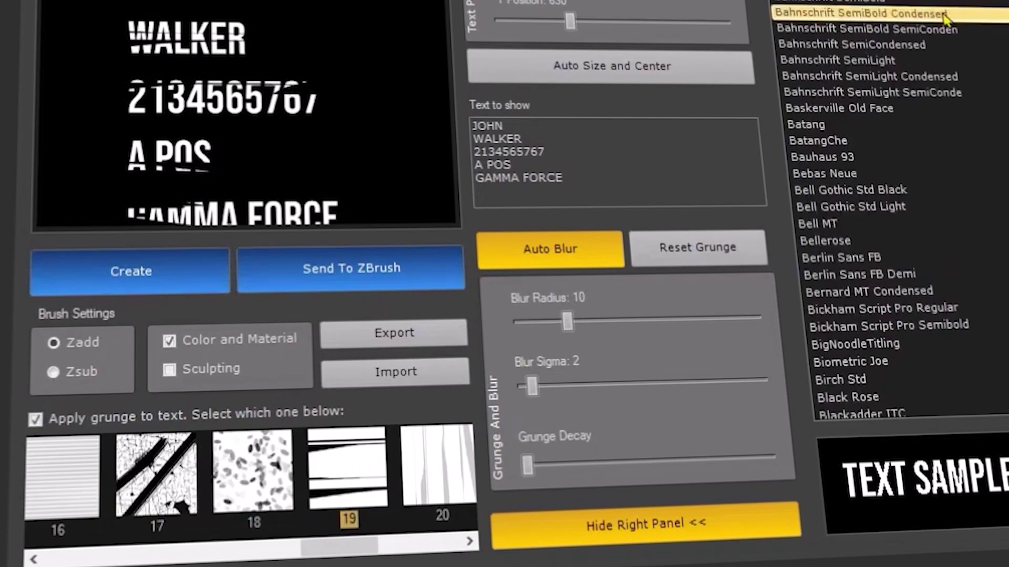
click(156, 280)
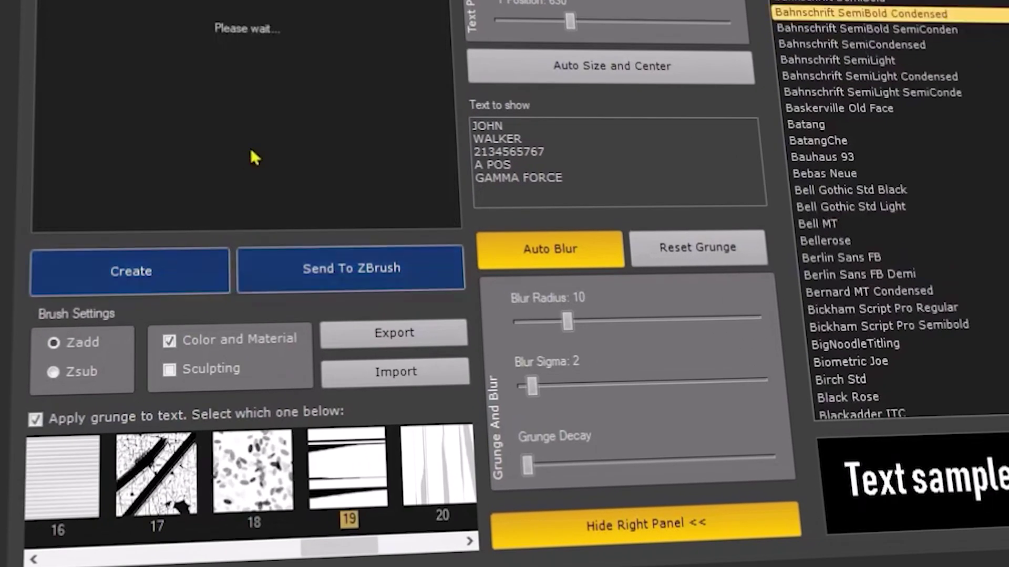
click(146, 279)
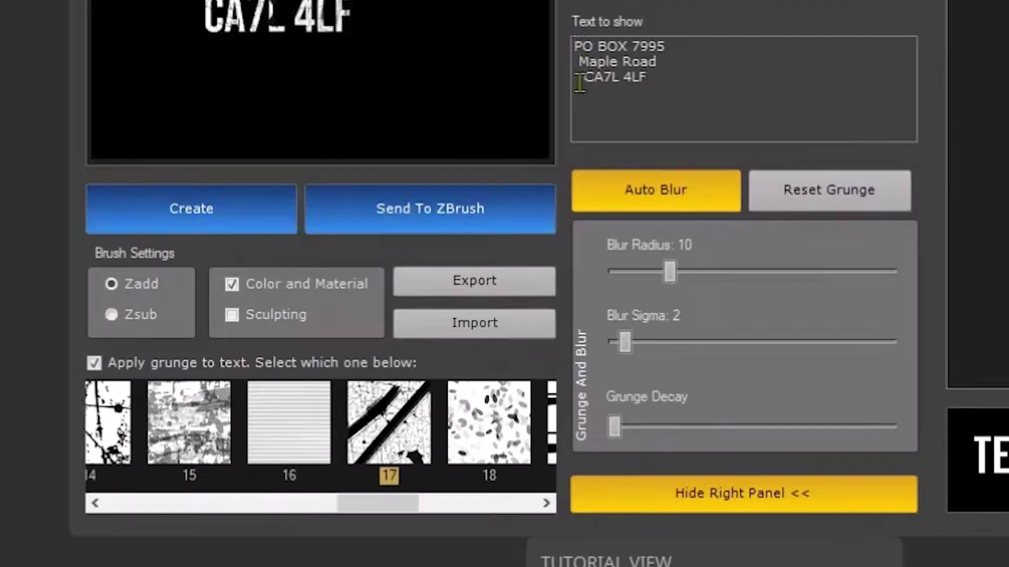
drag(397, 507, 416, 503)
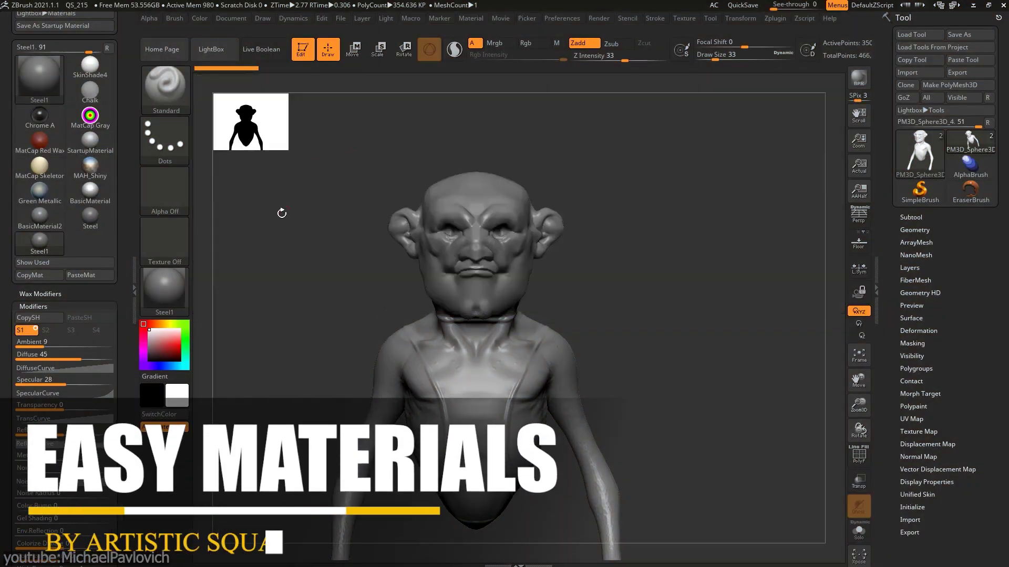
Set BasicMaterial as active and apply ToyPlastic to the monster's eye shell
click(173, 289)
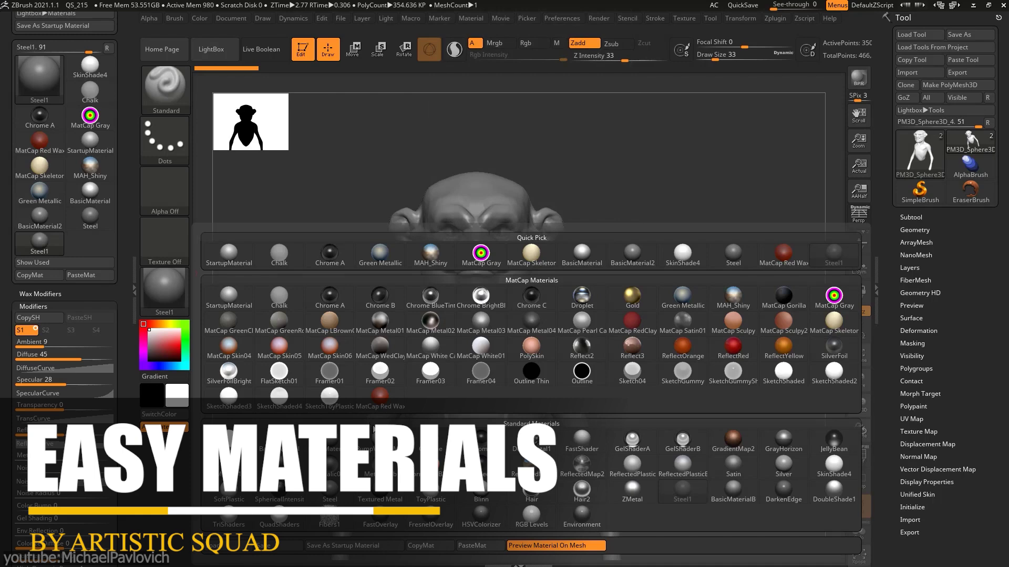
click(581, 252)
click(179, 291)
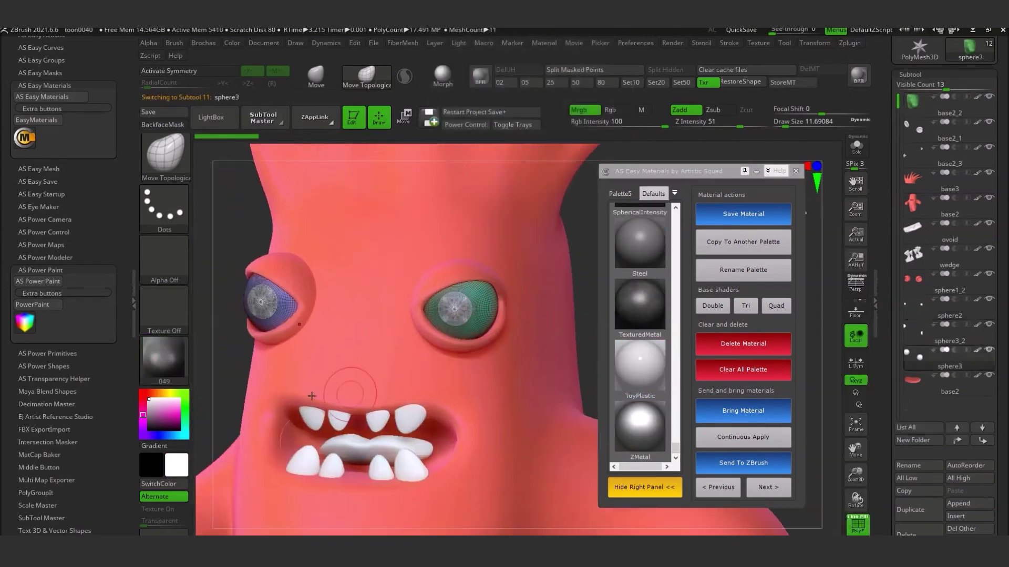
alt+click(462, 312)
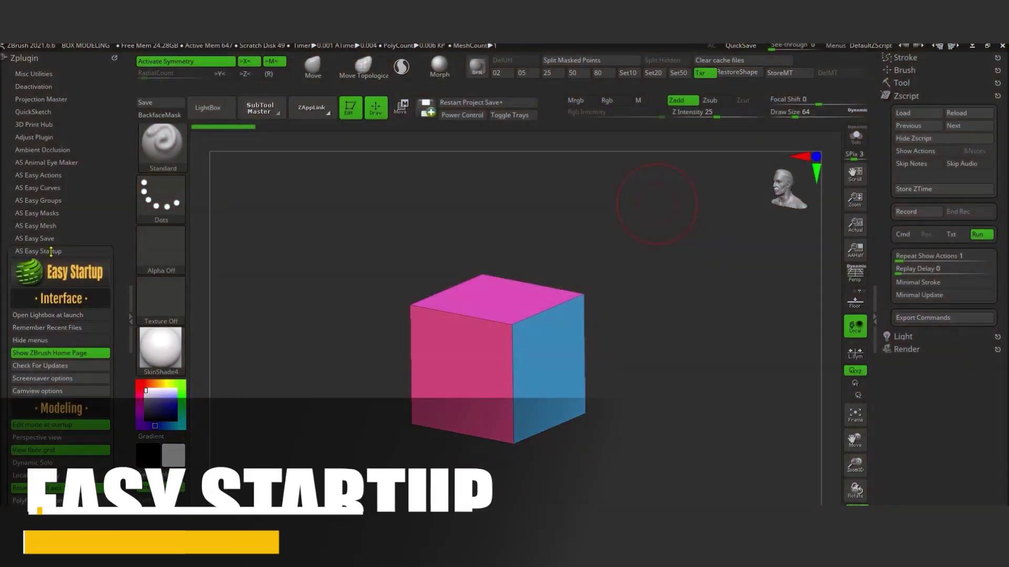
Review the update-check choices and pick the second Polyframe startup option
drag(51, 252, 87, 83)
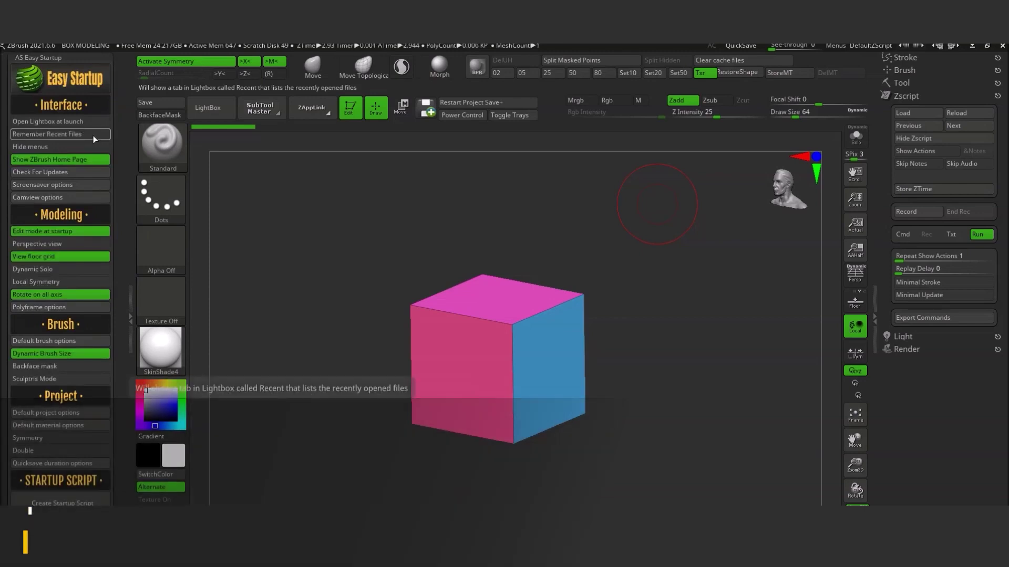
click(73, 173)
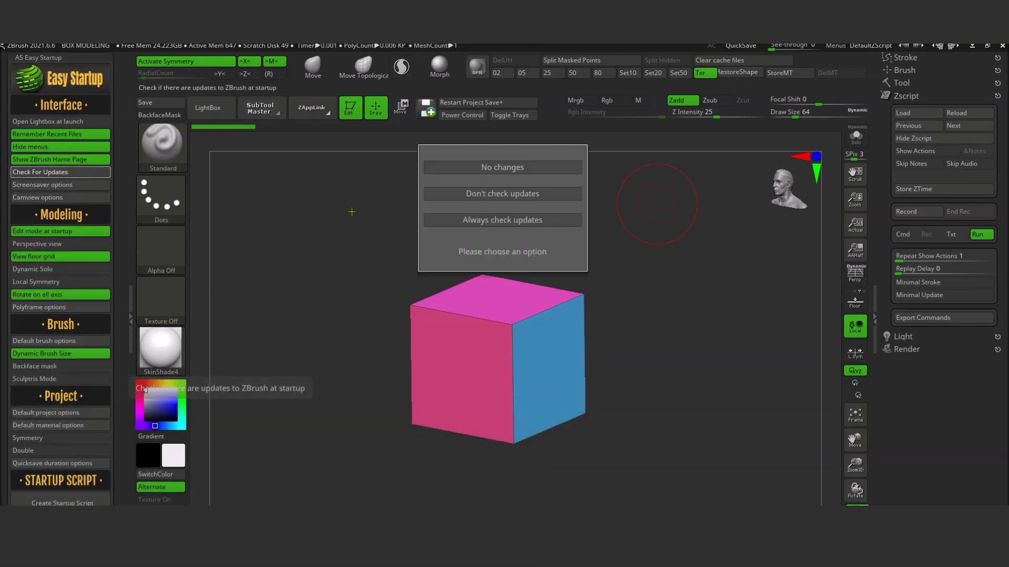
key(Escape)
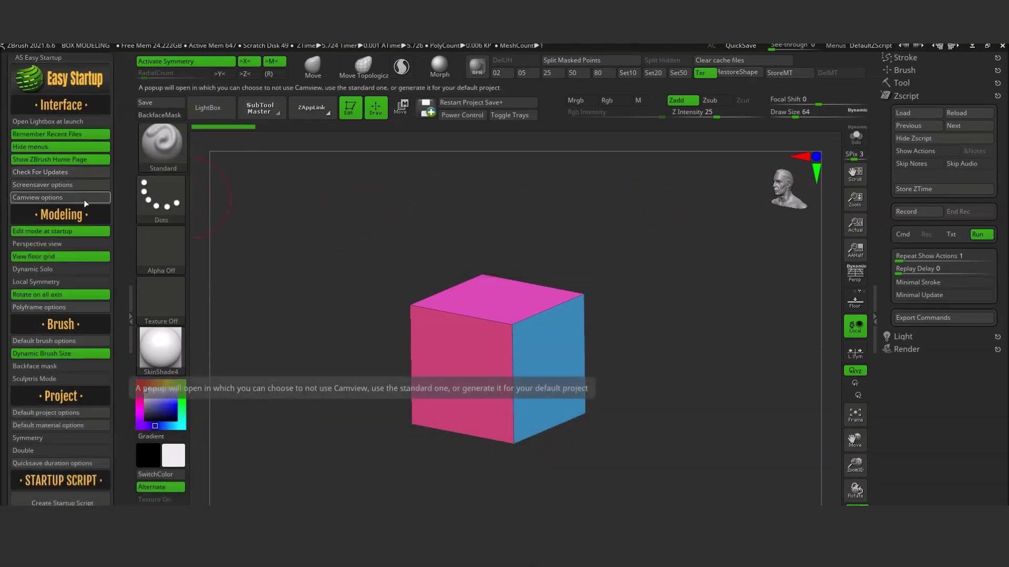
click(61, 306)
click(520, 190)
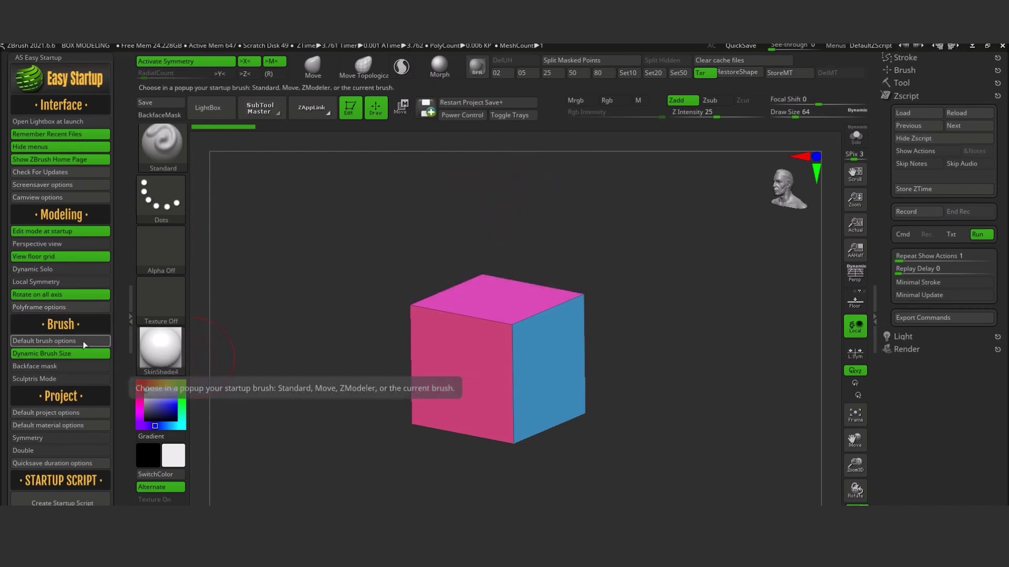
Make the current brush the startup brush and back up the startup script
click(60, 340)
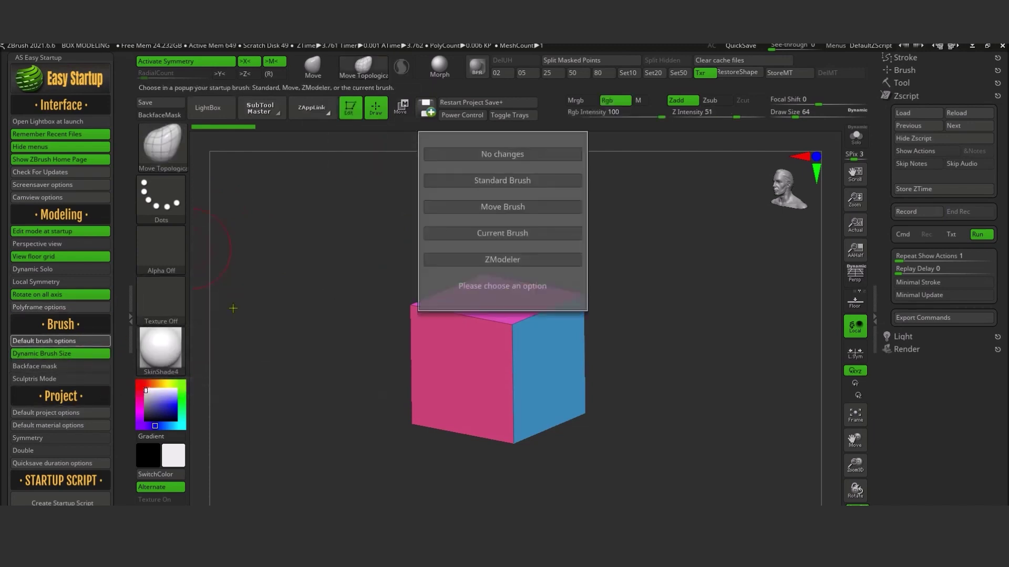
click(535, 234)
scroll(35, 349, down, 3)
click(34, 348)
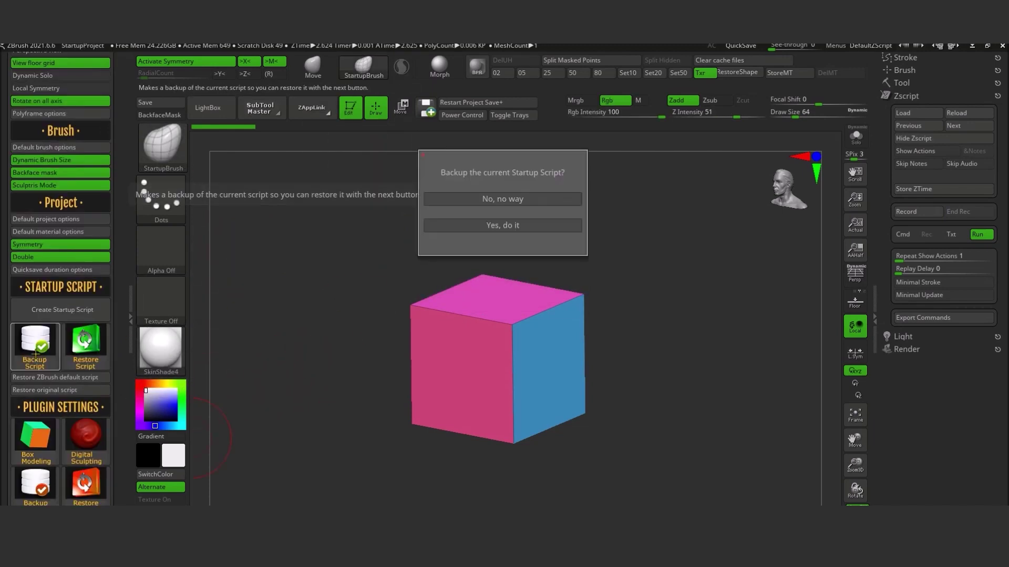
click(509, 227)
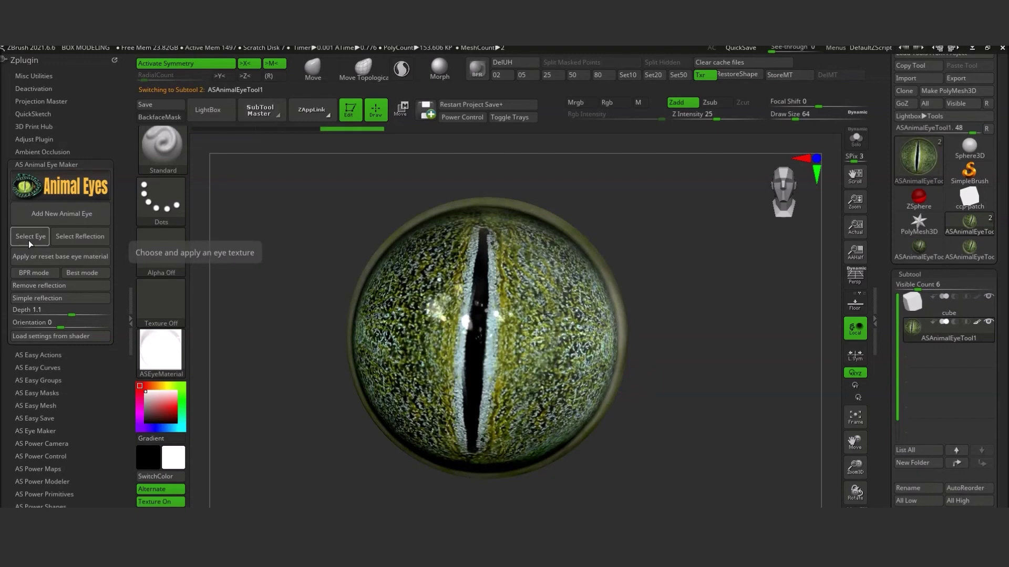
Try amphibian, blue cat and green reptile eyes on the test eyeball, adding a reflection
click(29, 242)
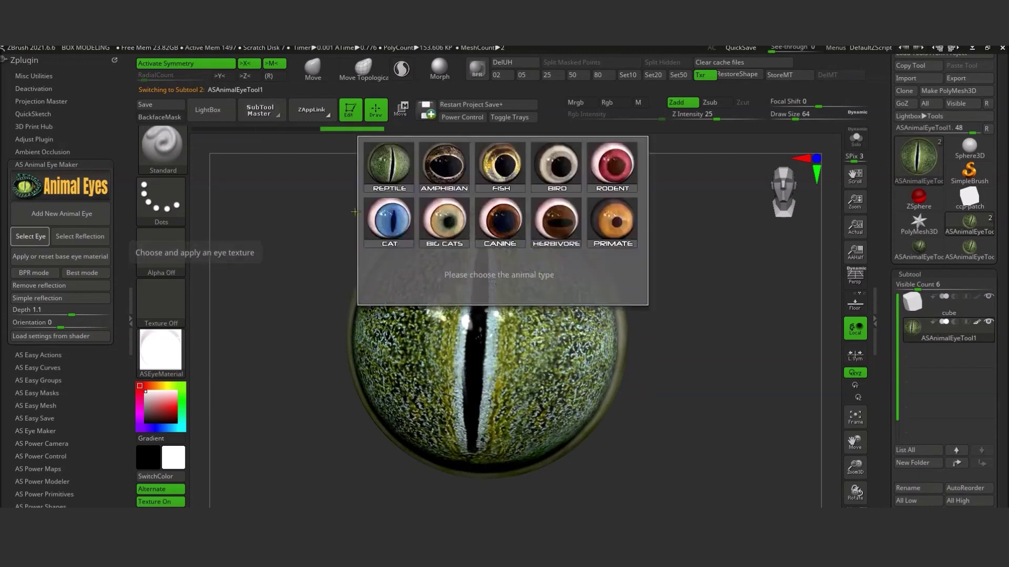
click(443, 177)
click(383, 161)
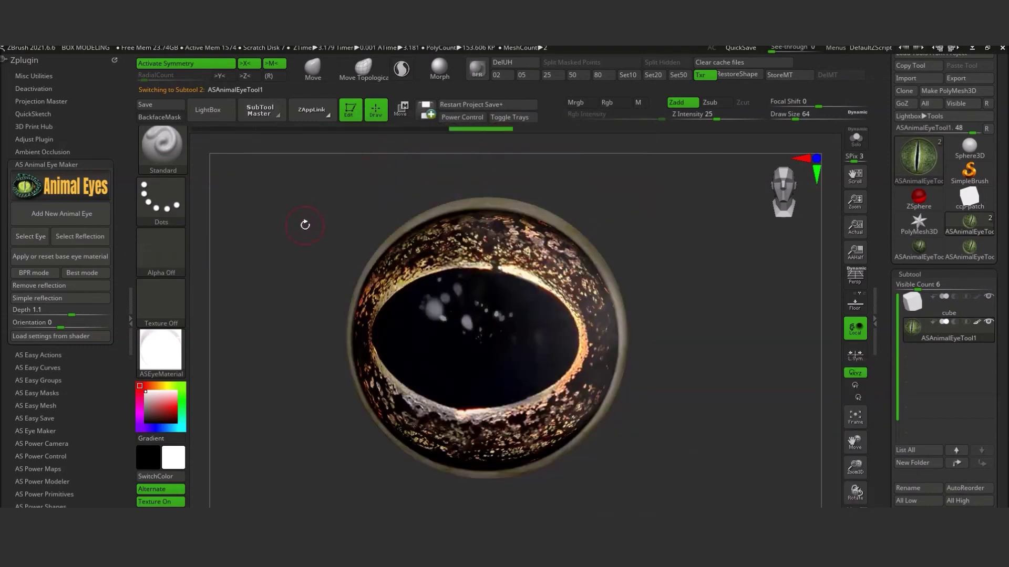
click(32, 238)
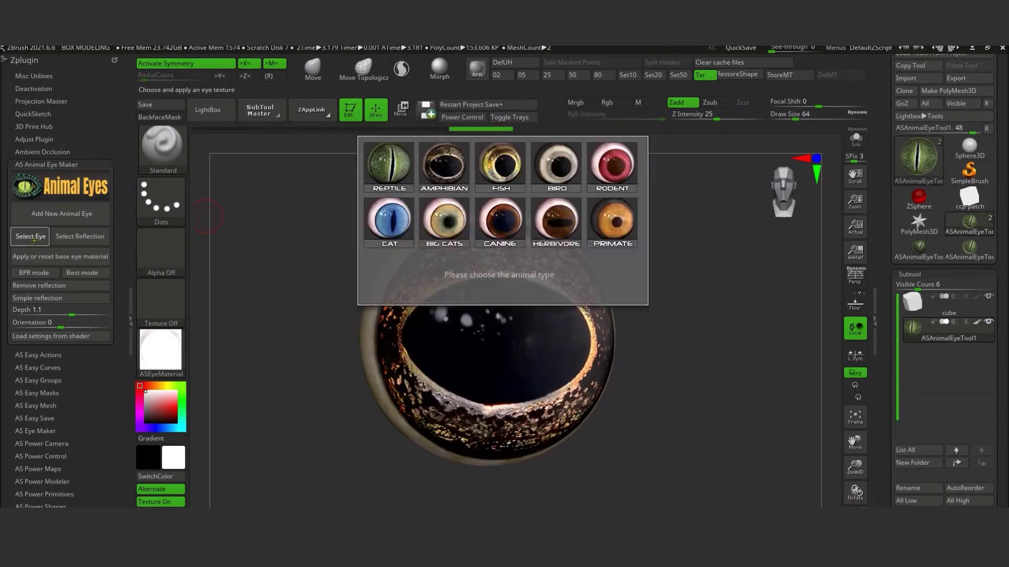
click(389, 221)
click(612, 196)
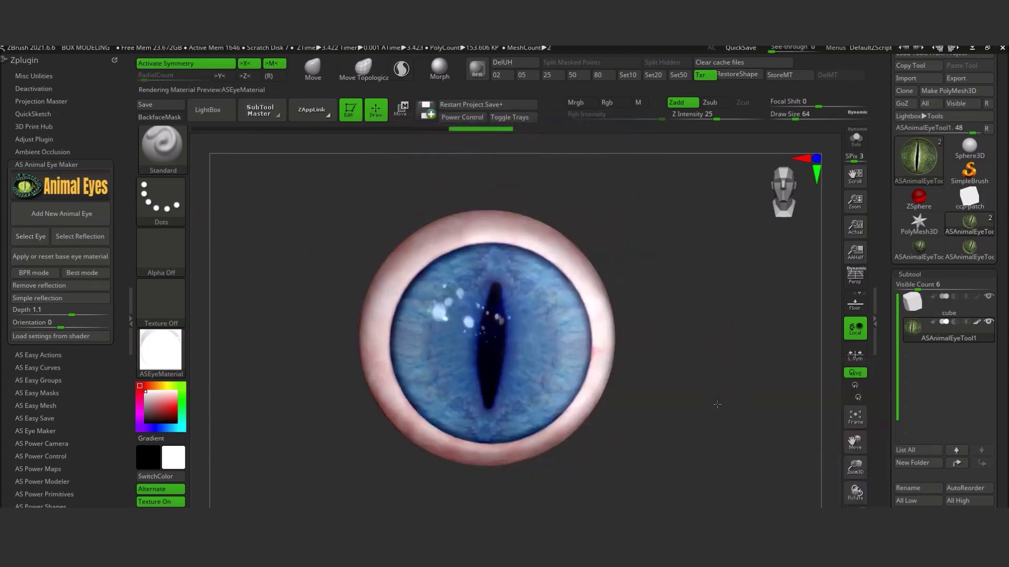
click(31, 237)
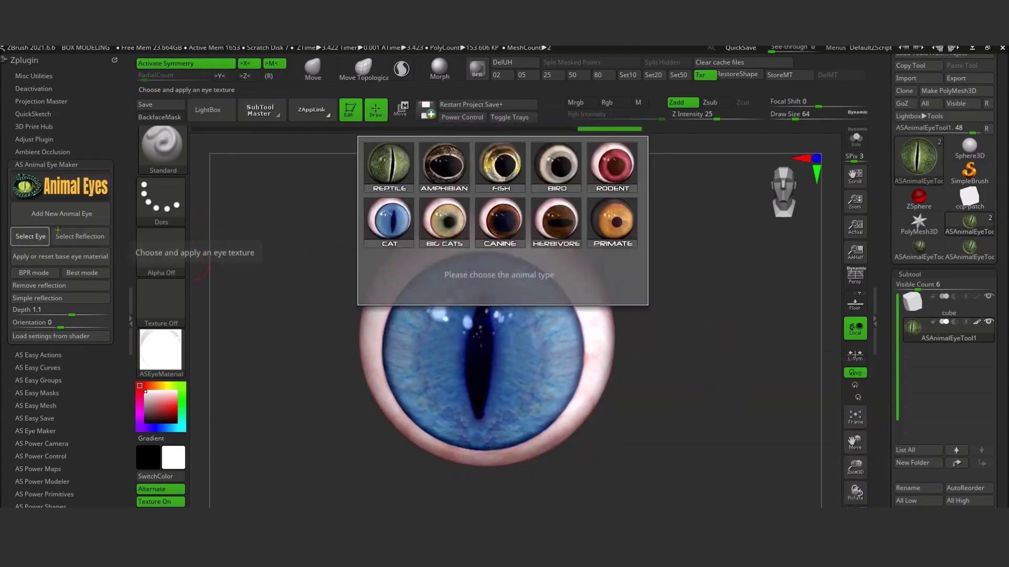
click(380, 178)
click(389, 113)
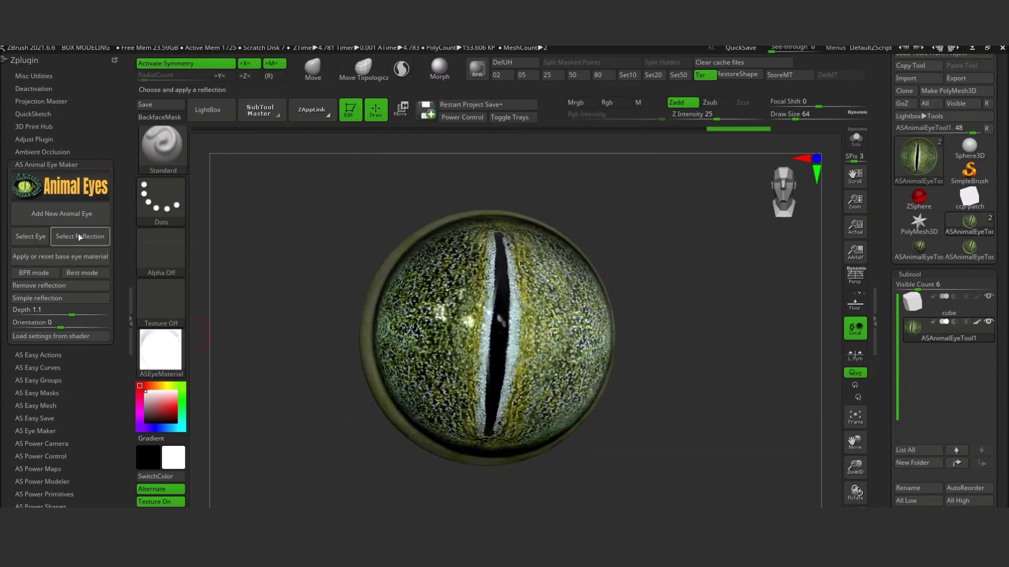
click(79, 236)
click(611, 271)
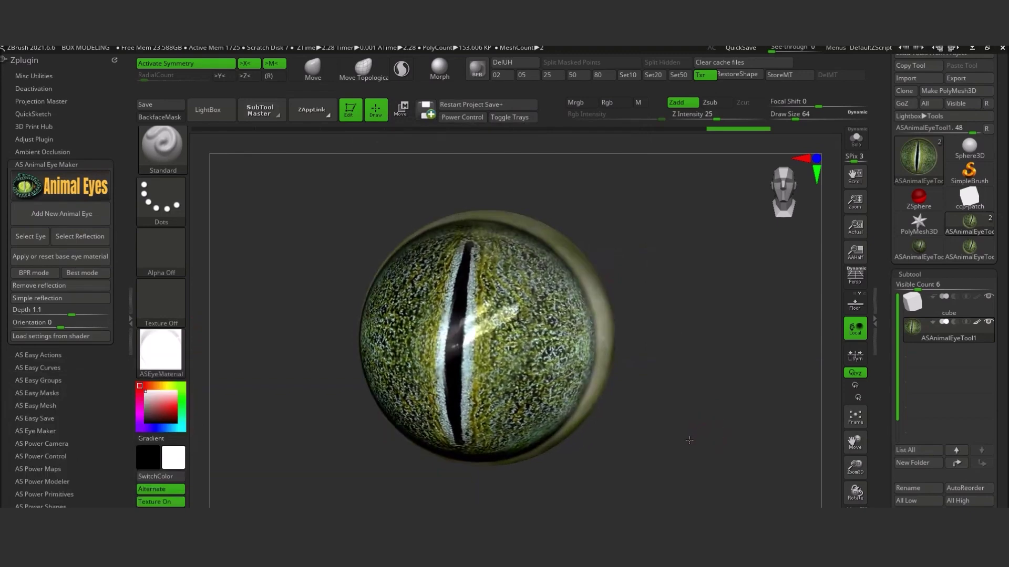
click(91, 285)
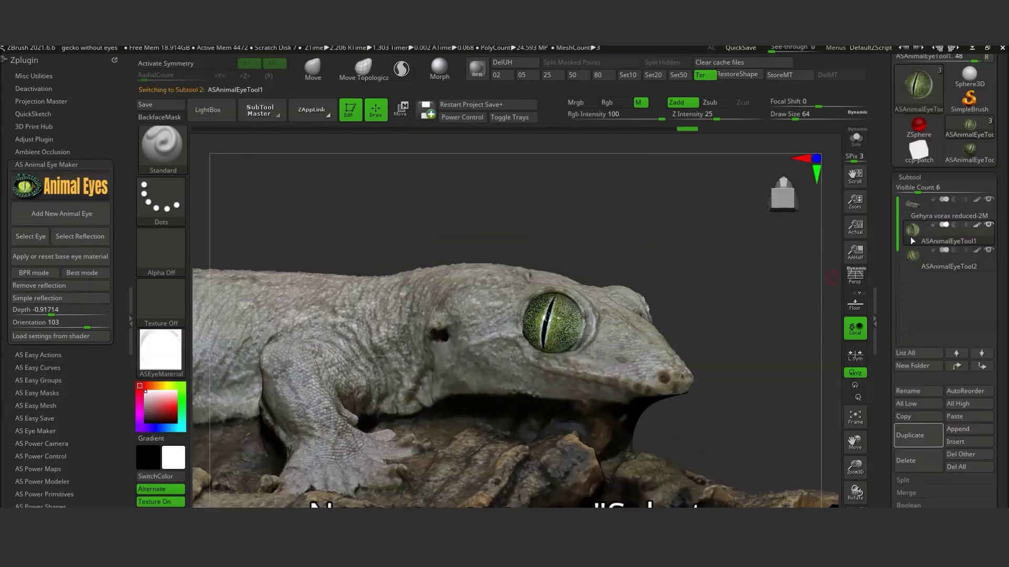
Give the gecko's eyes a gold slit-pupil animal eye texture
click(33, 242)
click(389, 167)
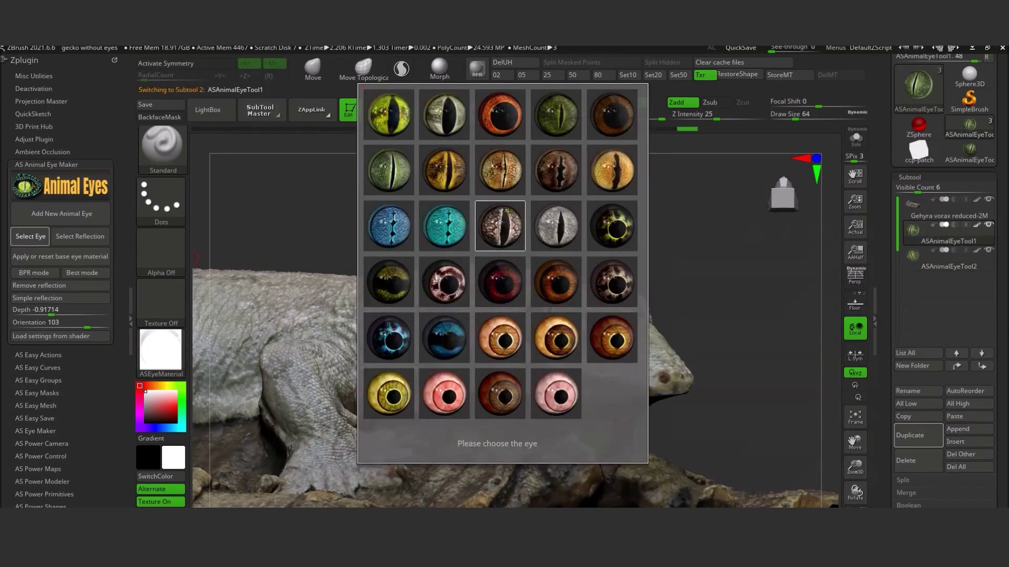
click(500, 170)
click(30, 237)
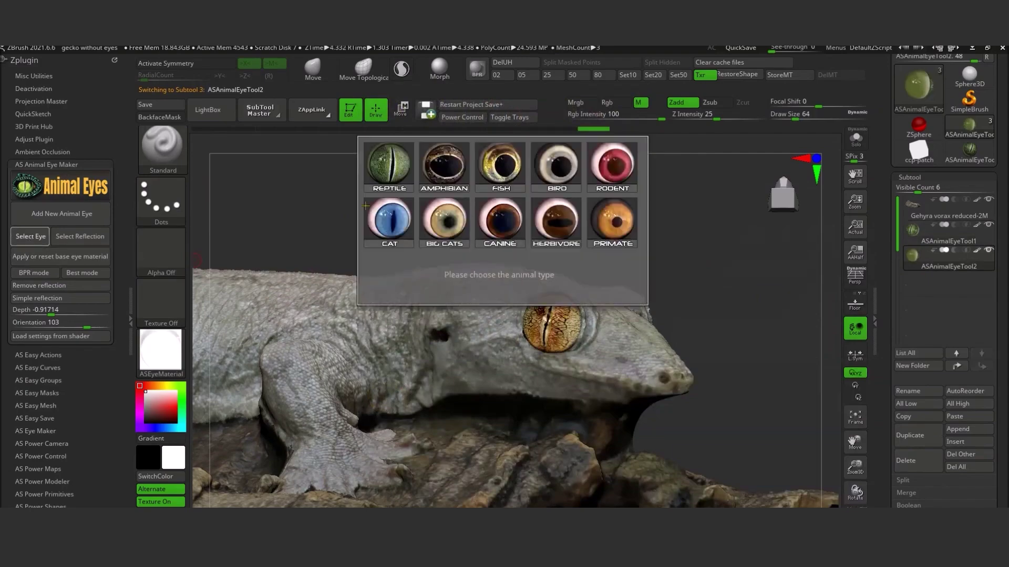
click(389, 167)
click(500, 164)
drag(705, 337, 733, 329)
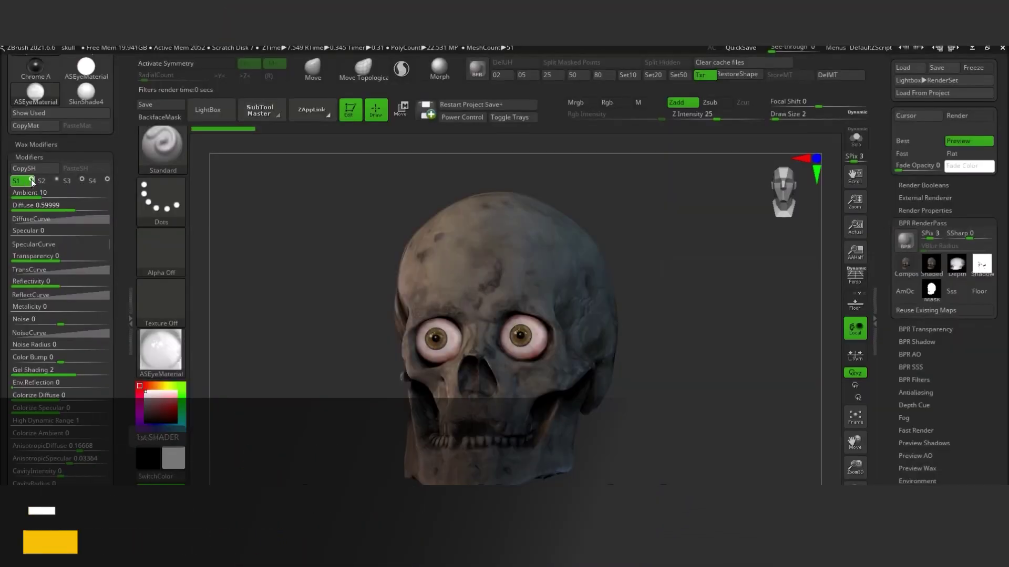
Swap eye shaders, then give the skull eyes a grey-blue then green iris, sclera and reflection
click(32, 181)
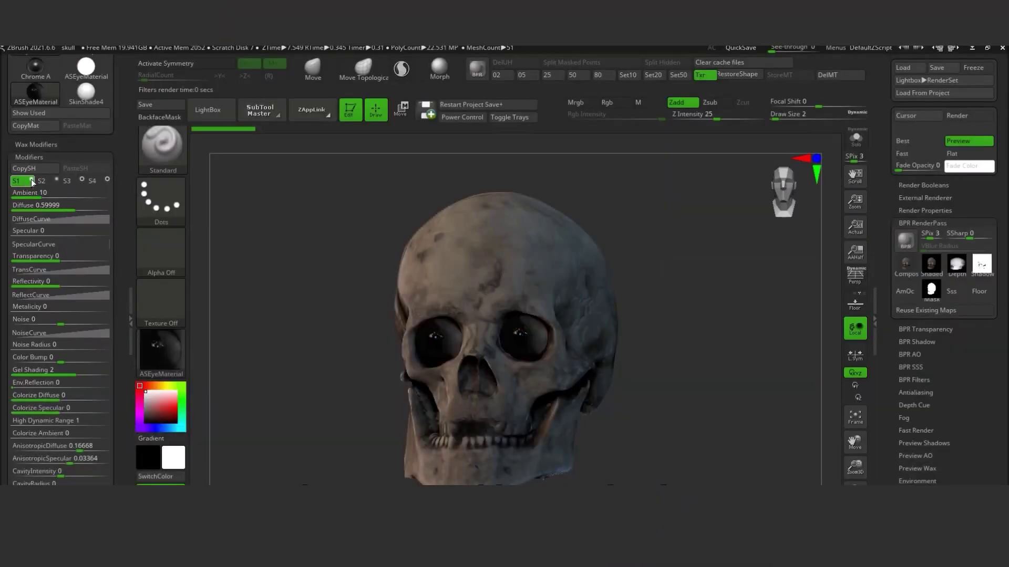
click(58, 182)
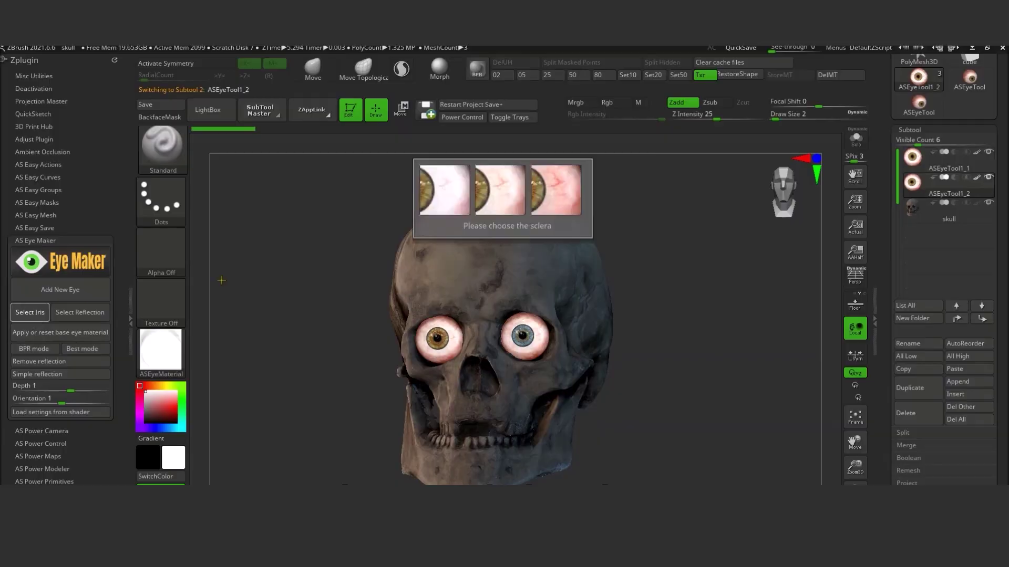
click(524, 332)
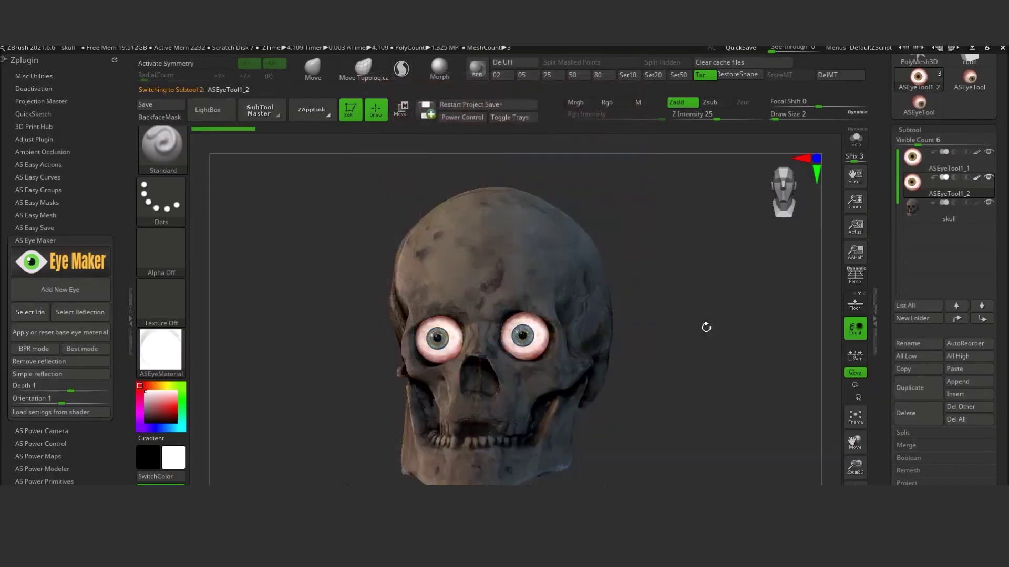
click(60, 331)
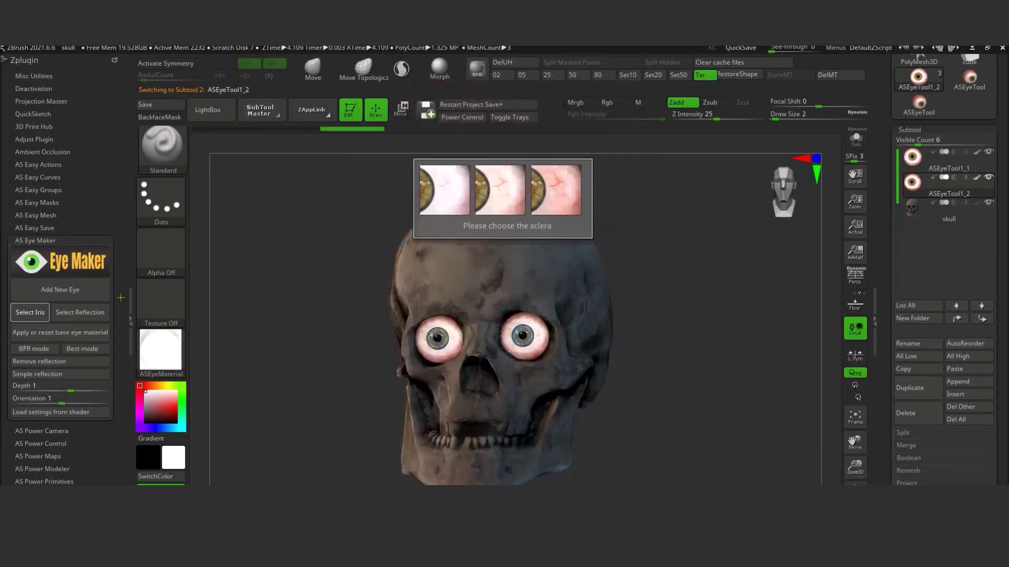
click(566, 198)
click(566, 197)
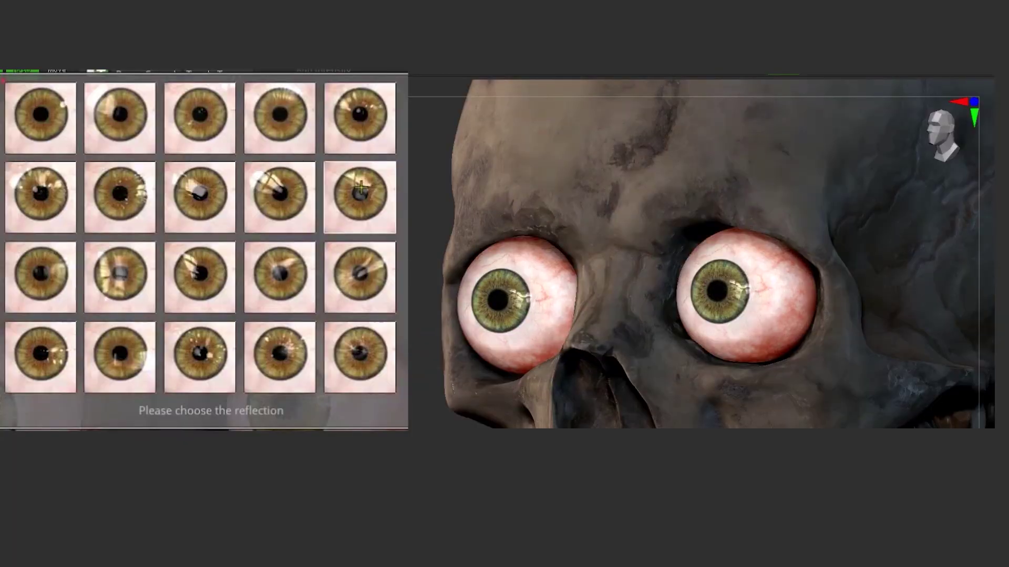
click(360, 189)
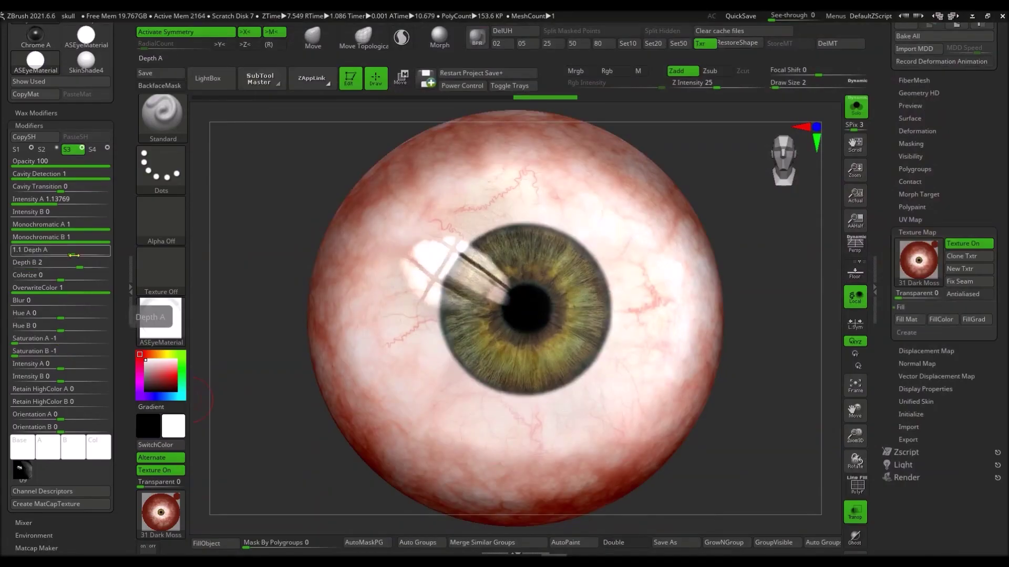
Raise Depth A to about 1.8, rotate Orientation A, and set Iris Bigger to 0.04424
drag(75, 256, 79, 255)
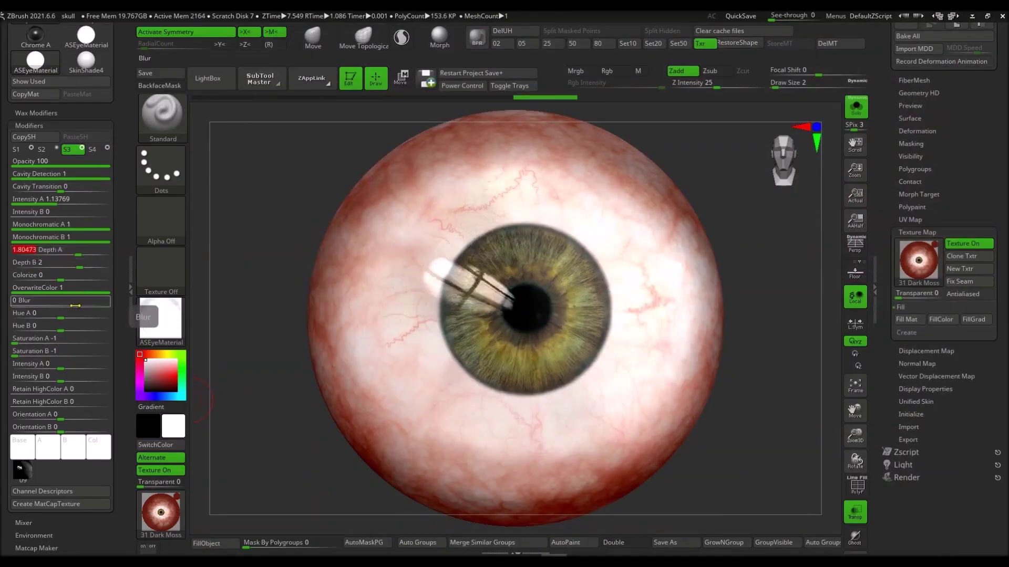
drag(67, 416, 86, 416)
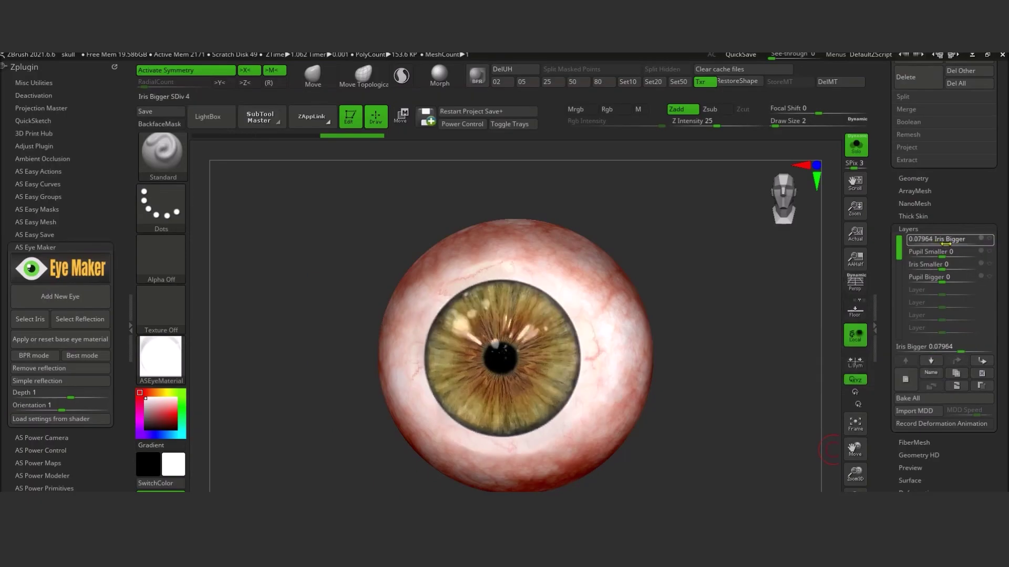
drag(935, 245, 942, 245)
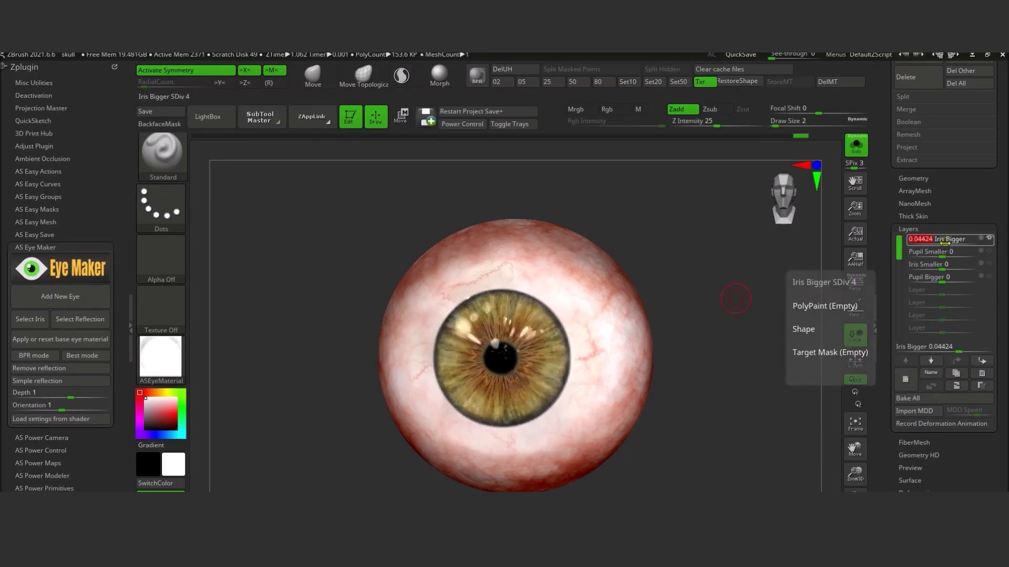